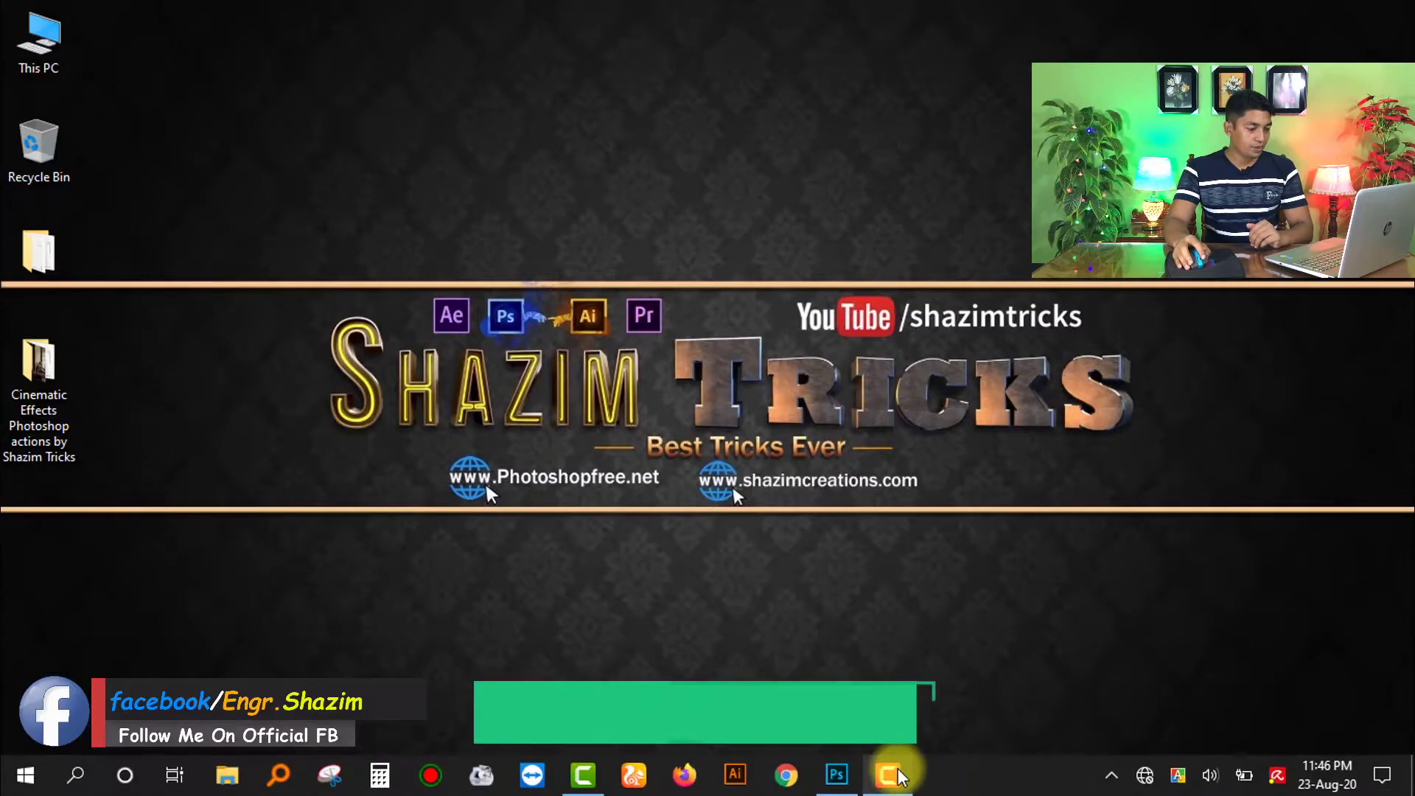
Bring Photoshop forward and open both photos from Desktop > Cinematic Effects as separate documents.
click(836, 773)
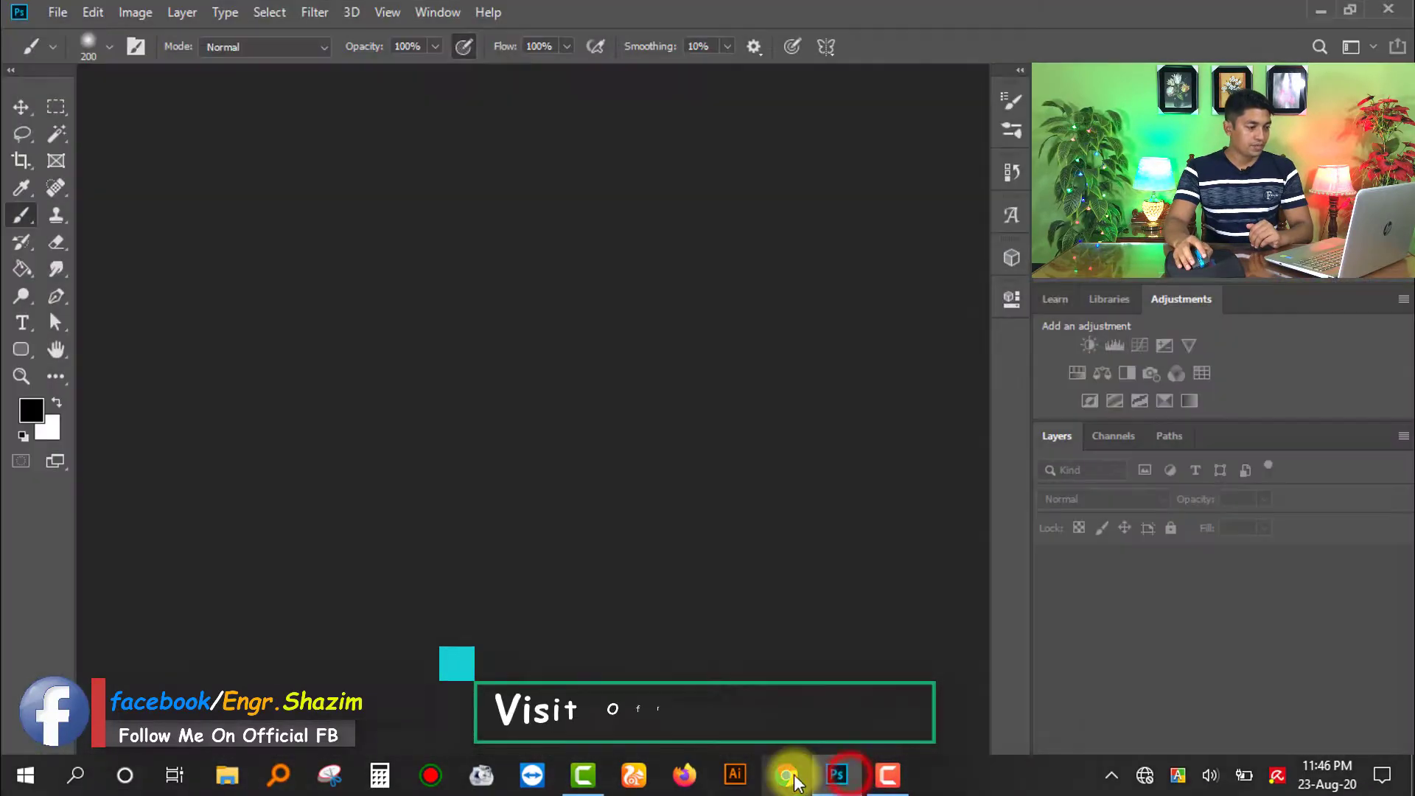
click(57, 13)
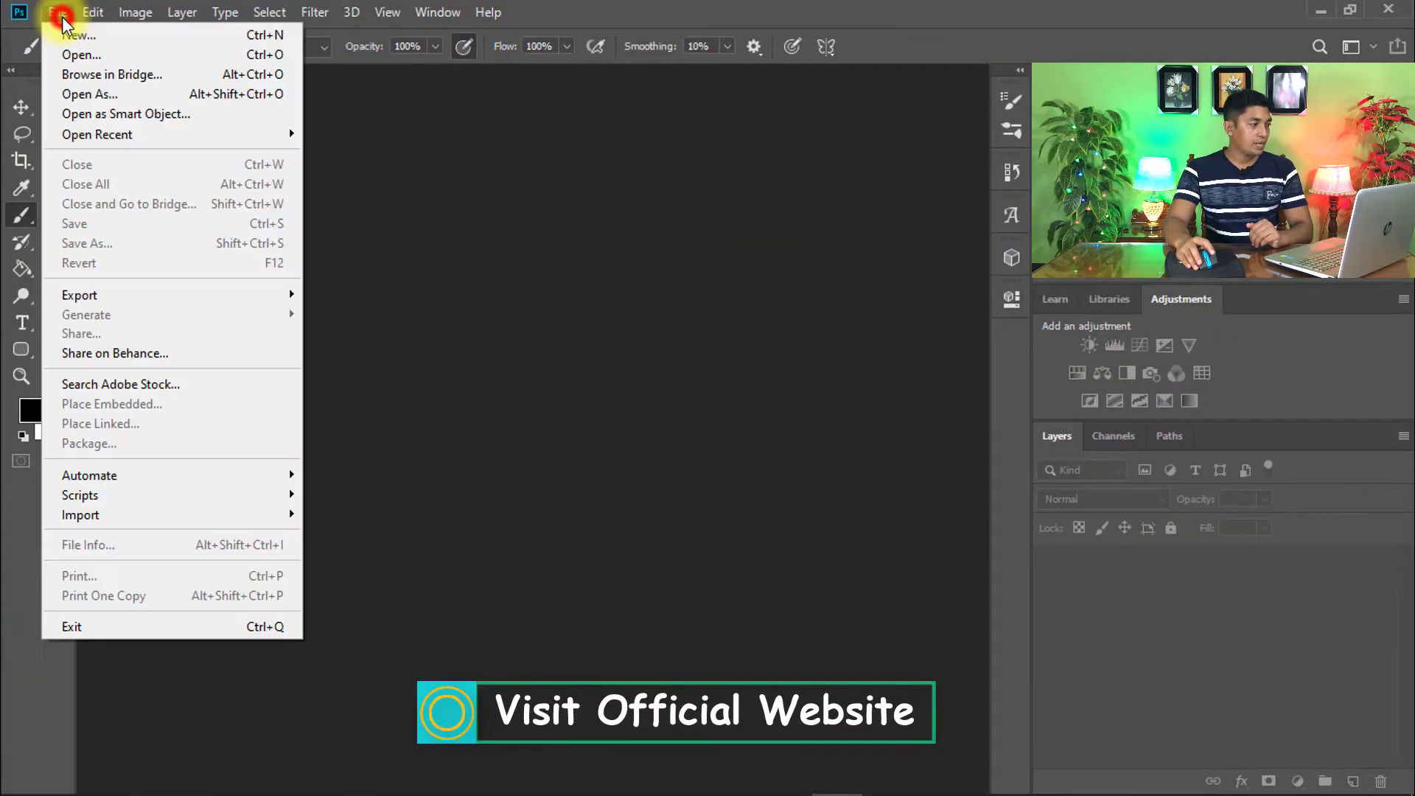
click(85, 56)
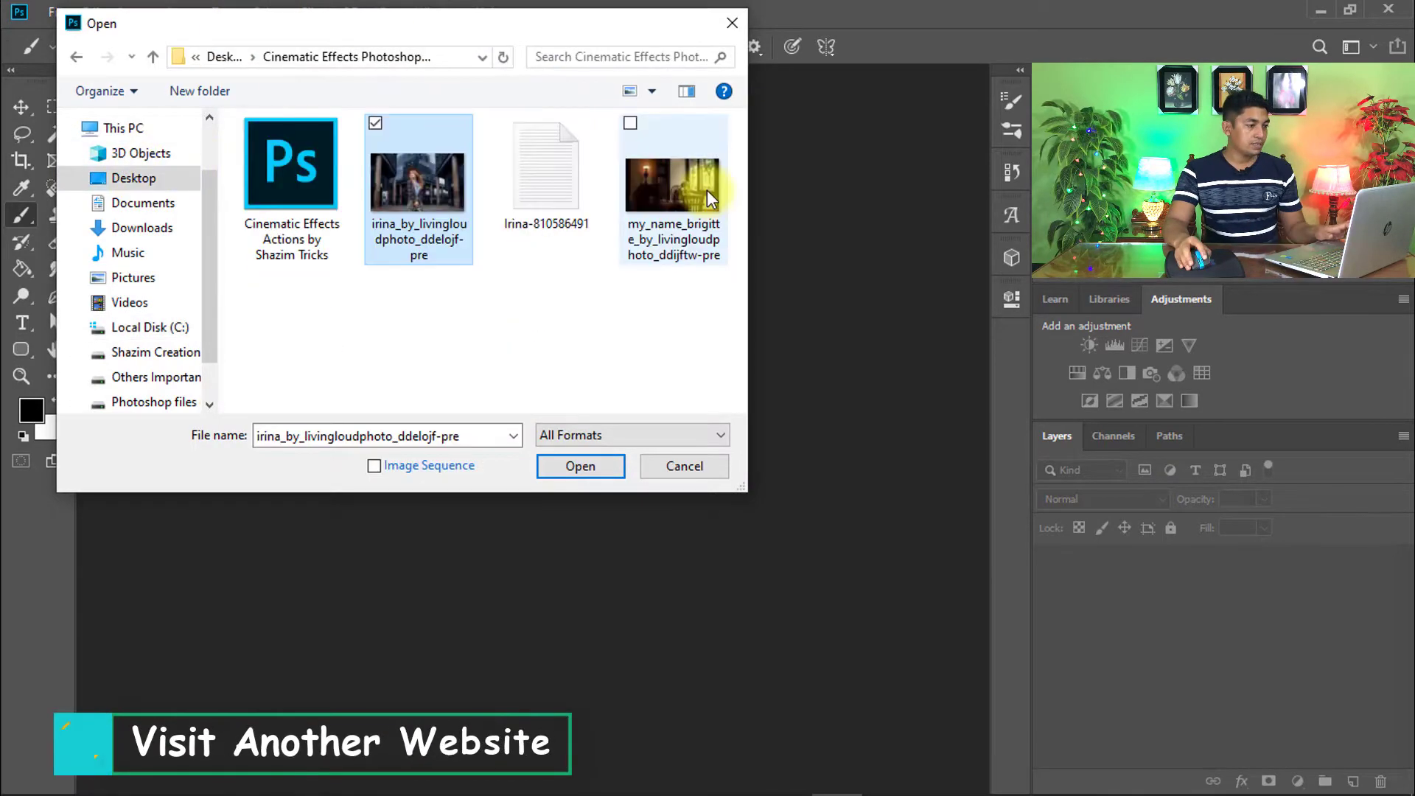
ctrl+click(697, 185)
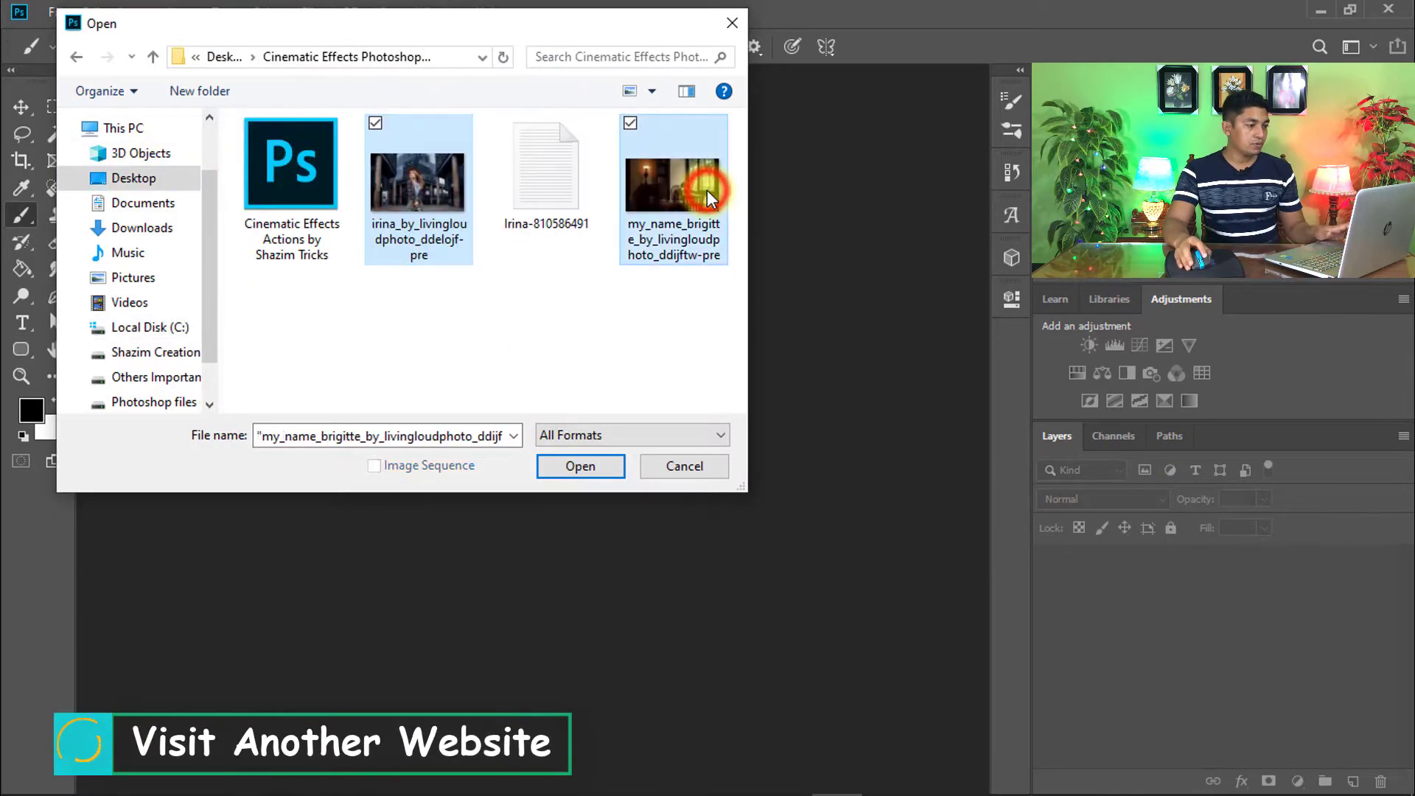
click(583, 466)
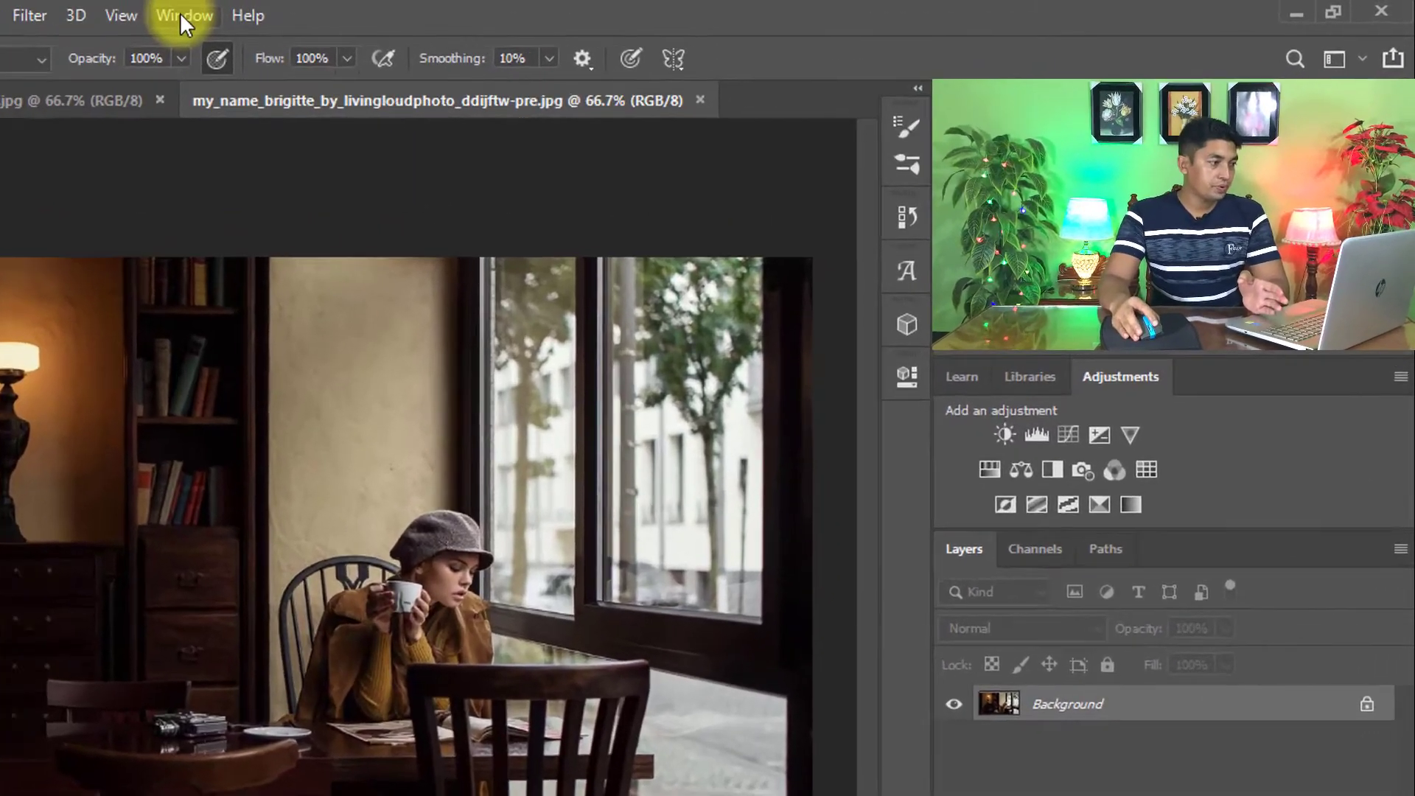
Load the Cinematic Effects .ATN file into the Actions panel, adding Cinematic Effects-1 through -8.
click(436, 12)
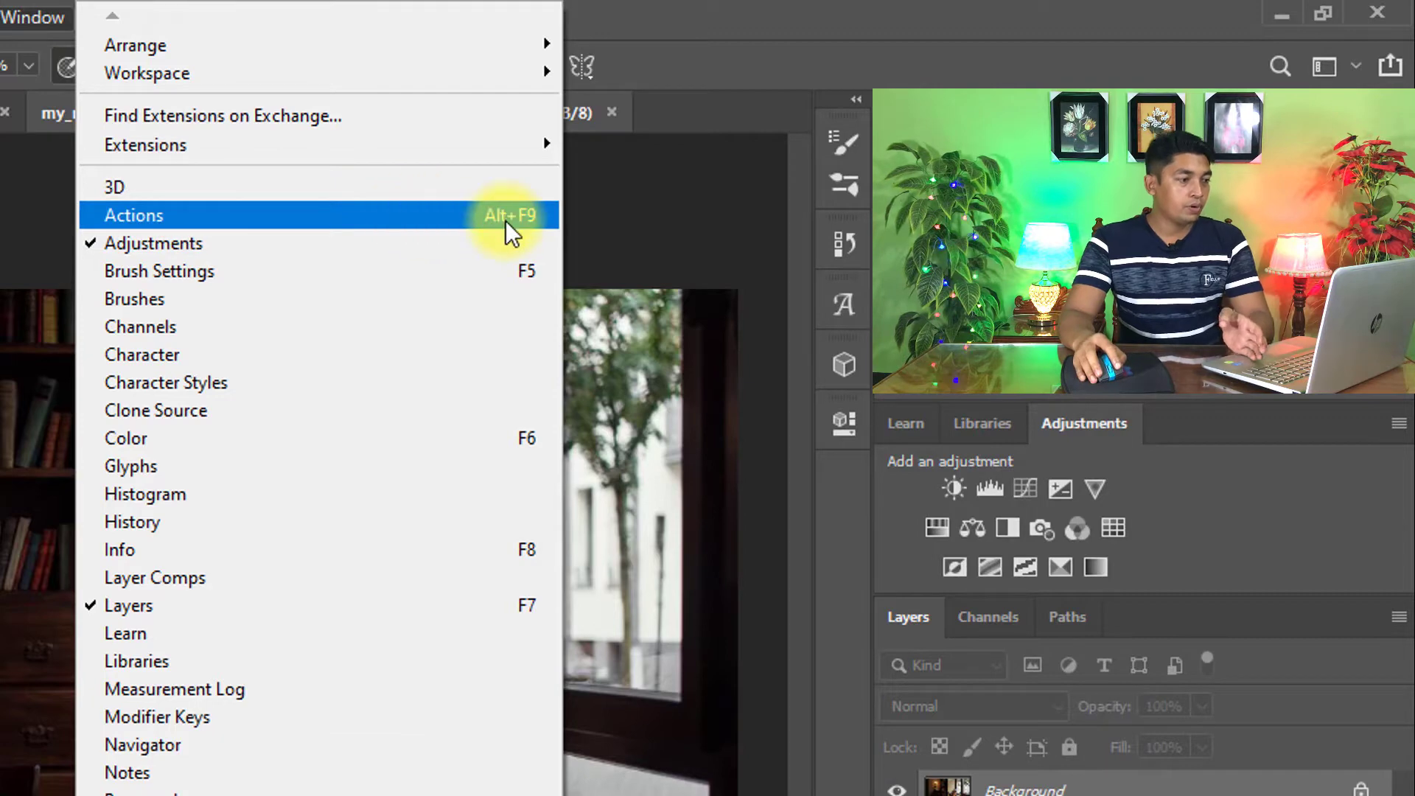
click(424, 214)
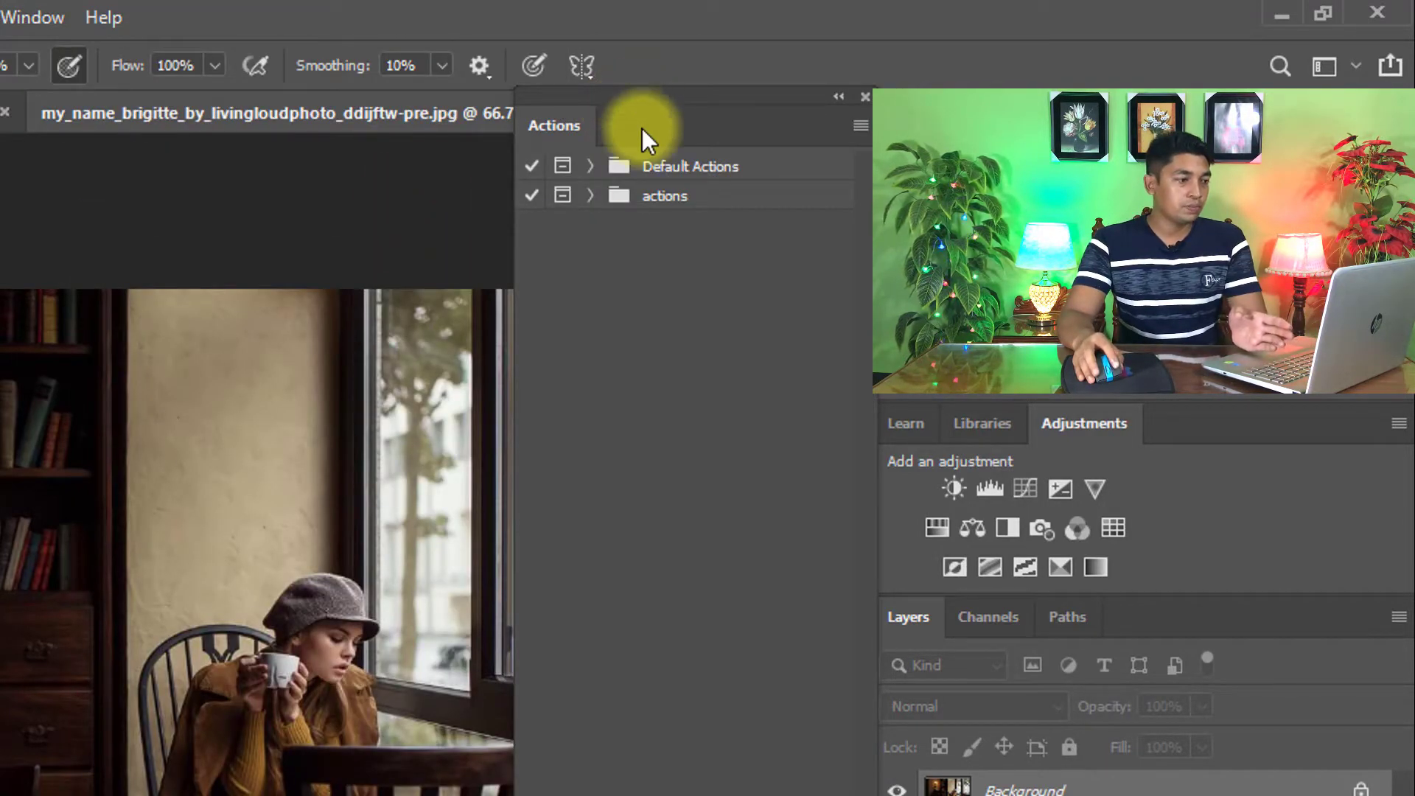
click(859, 126)
click(854, 124)
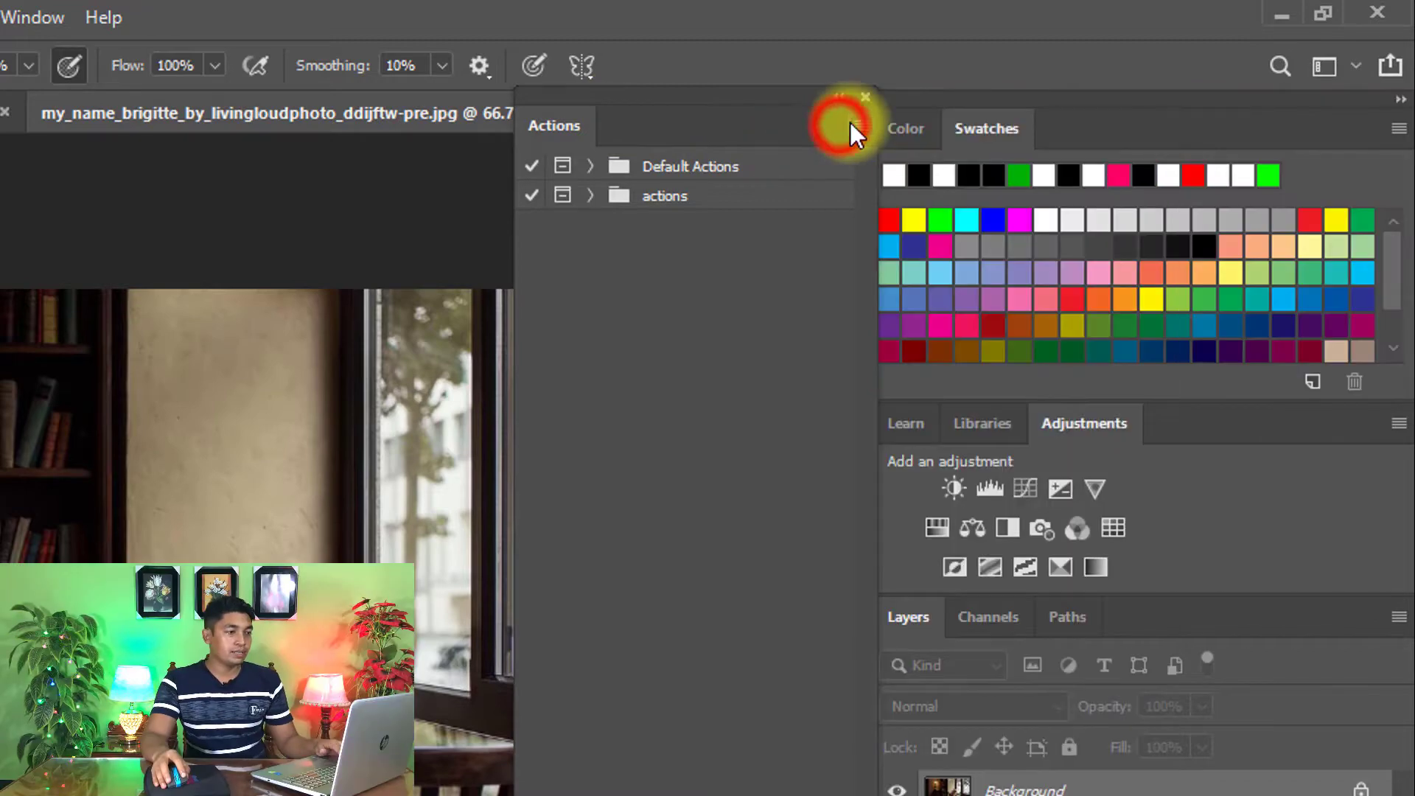
click(862, 125)
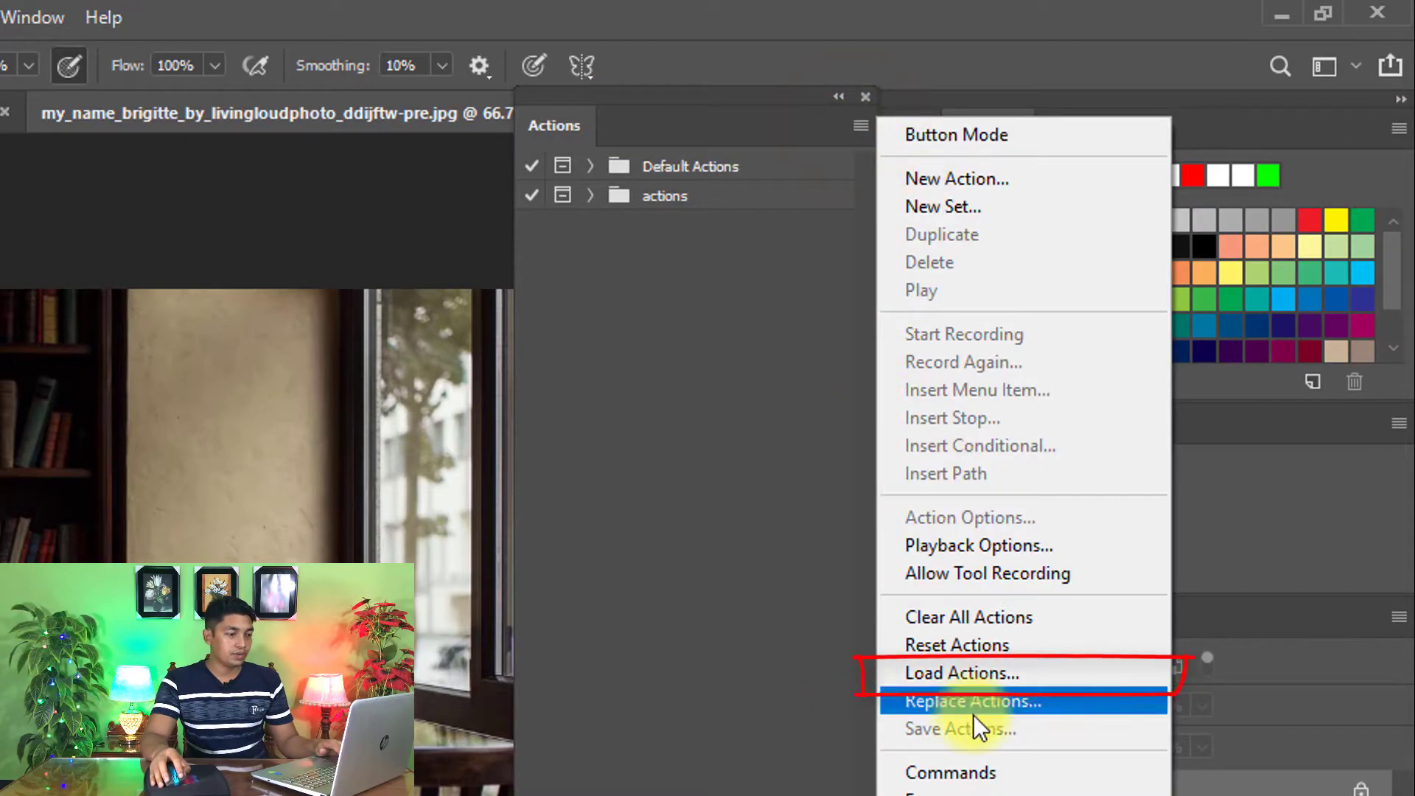
click(995, 673)
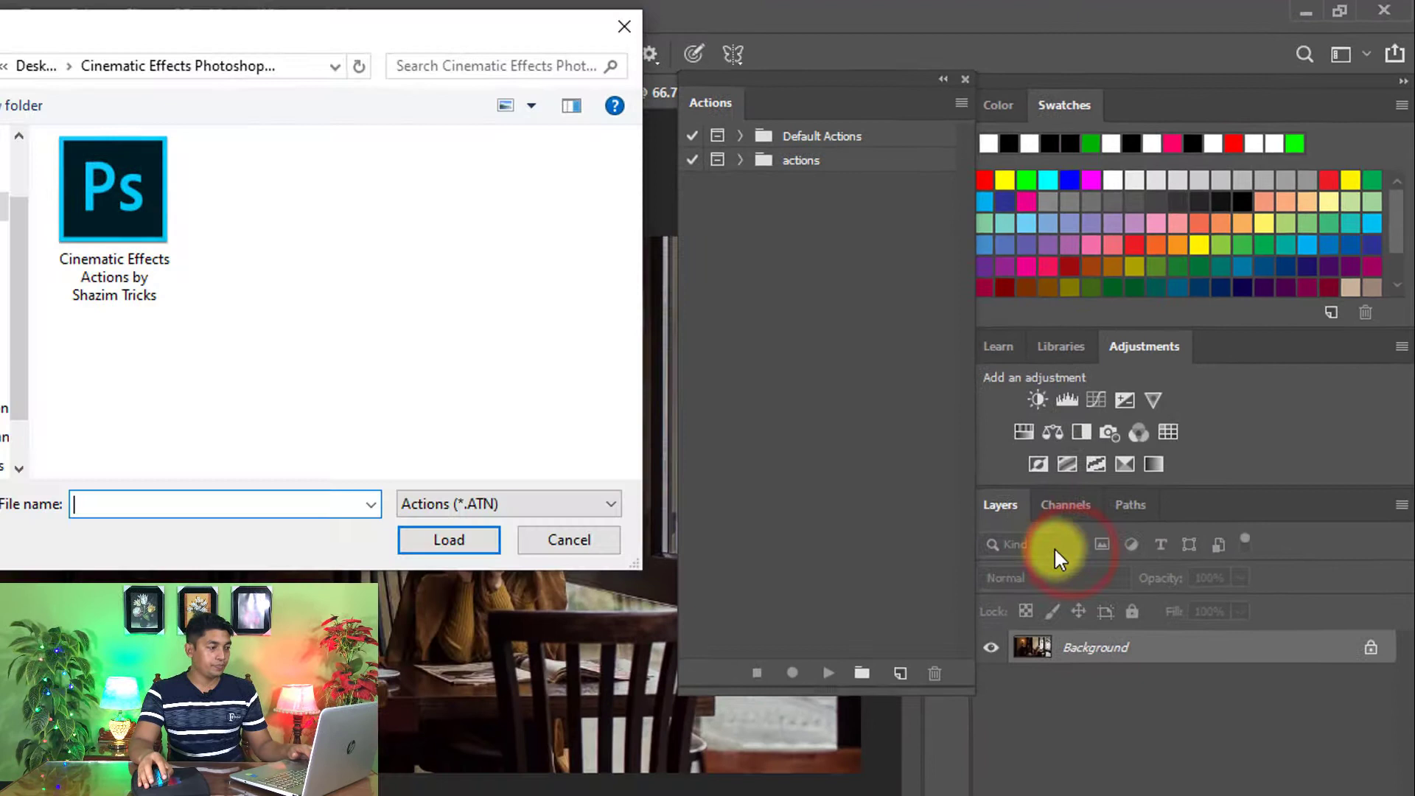
click(122, 299)
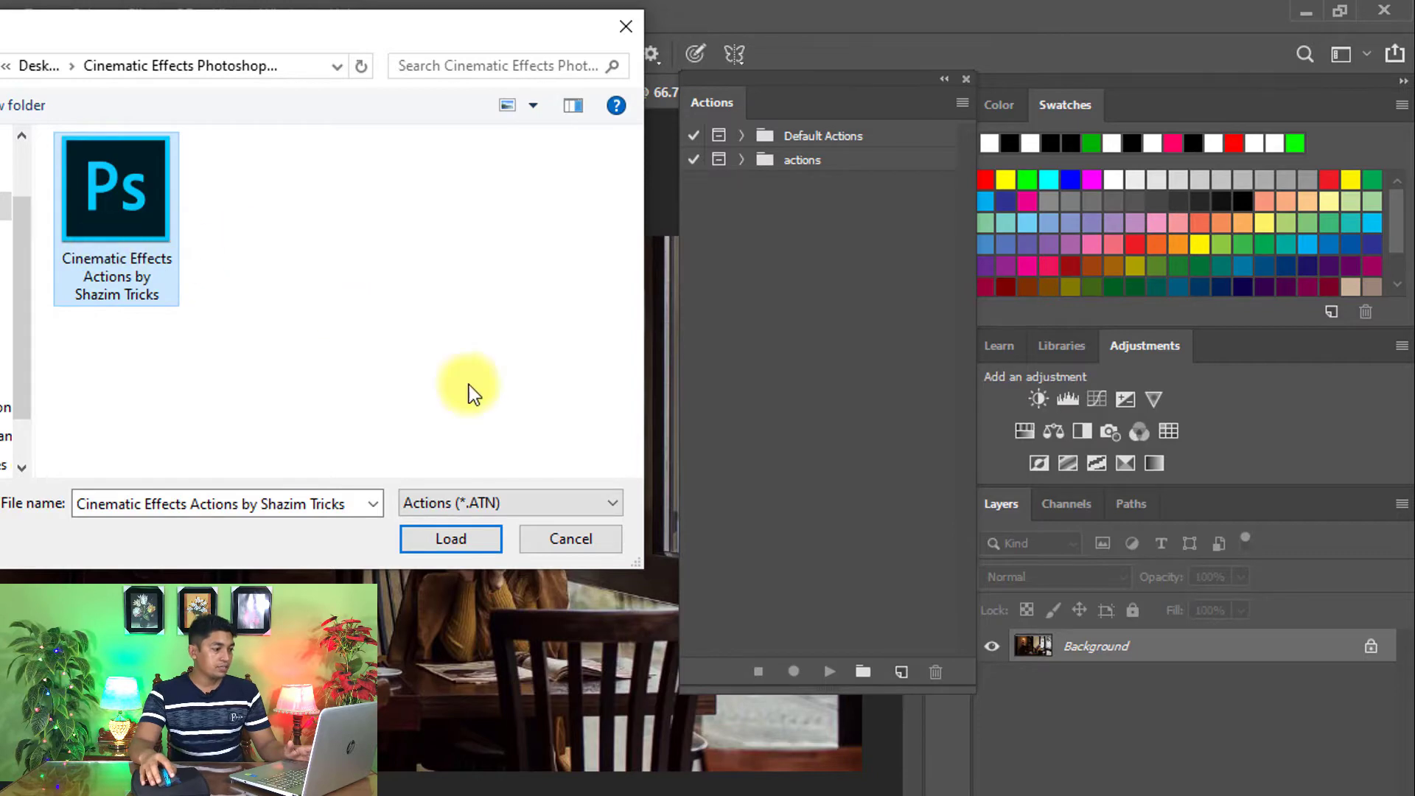
click(451, 538)
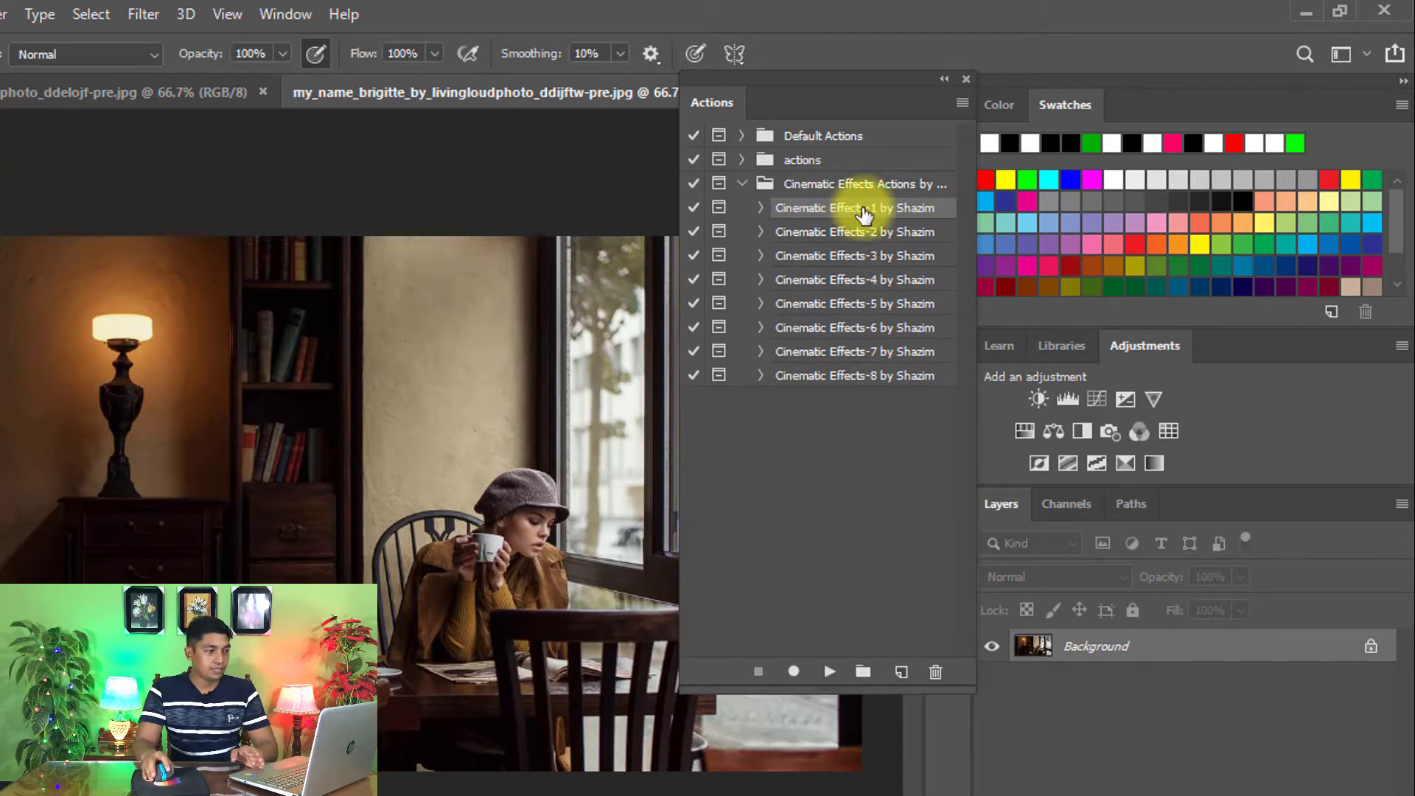
Play the Cinematic Effects-1 action on the café photo, continuing past its message.
click(829, 672)
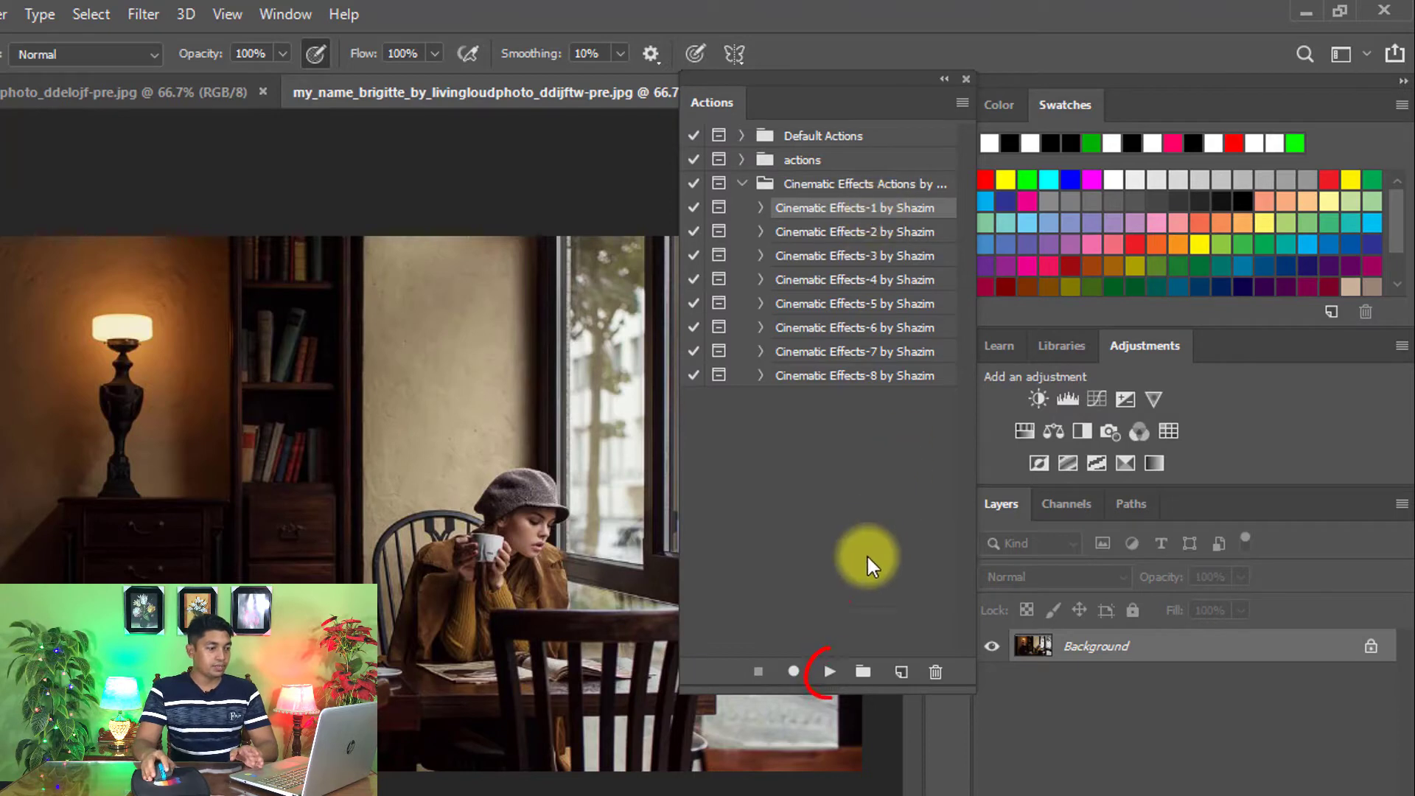
click(829, 672)
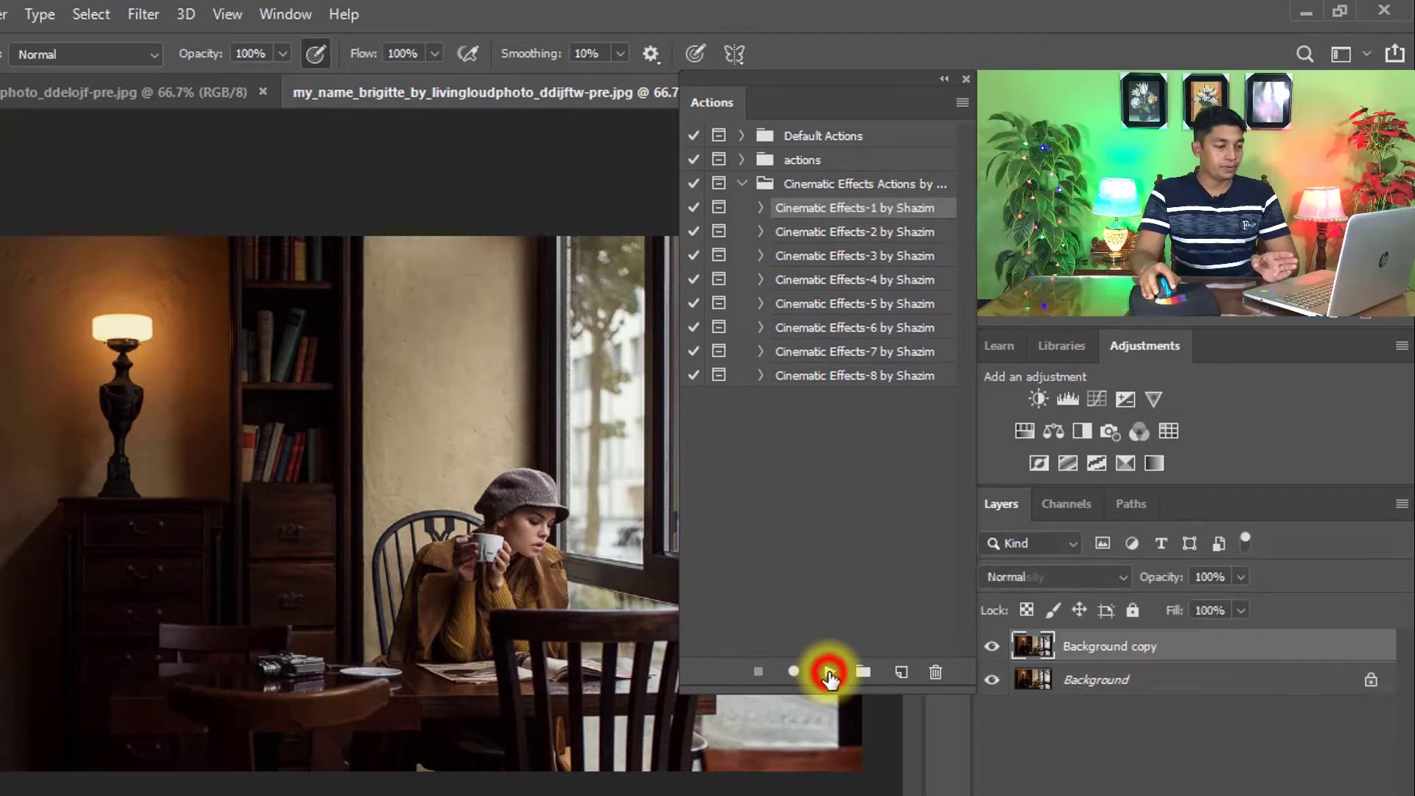
click(497, 572)
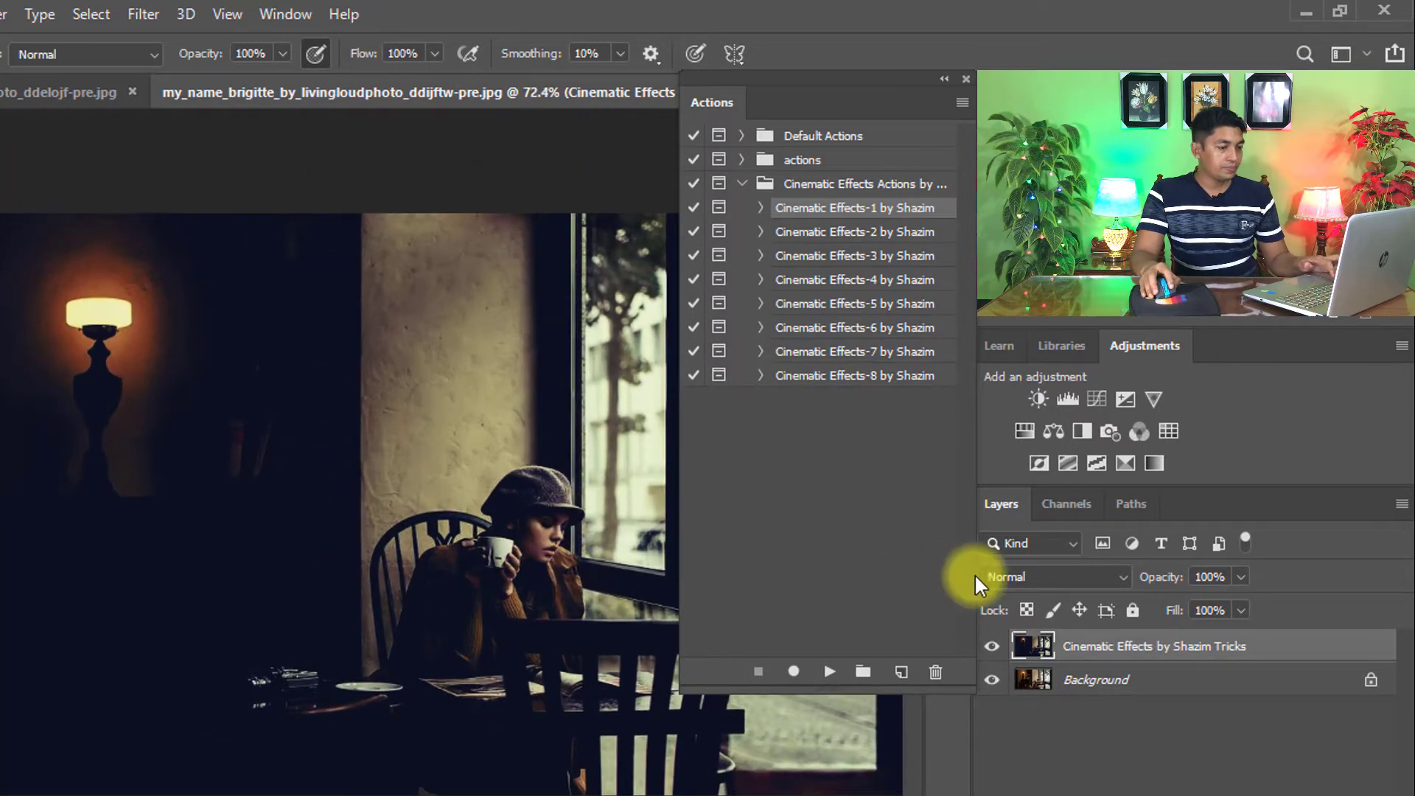
Compare the new grade layer with the original and lower its opacity to 90%.
click(992, 646)
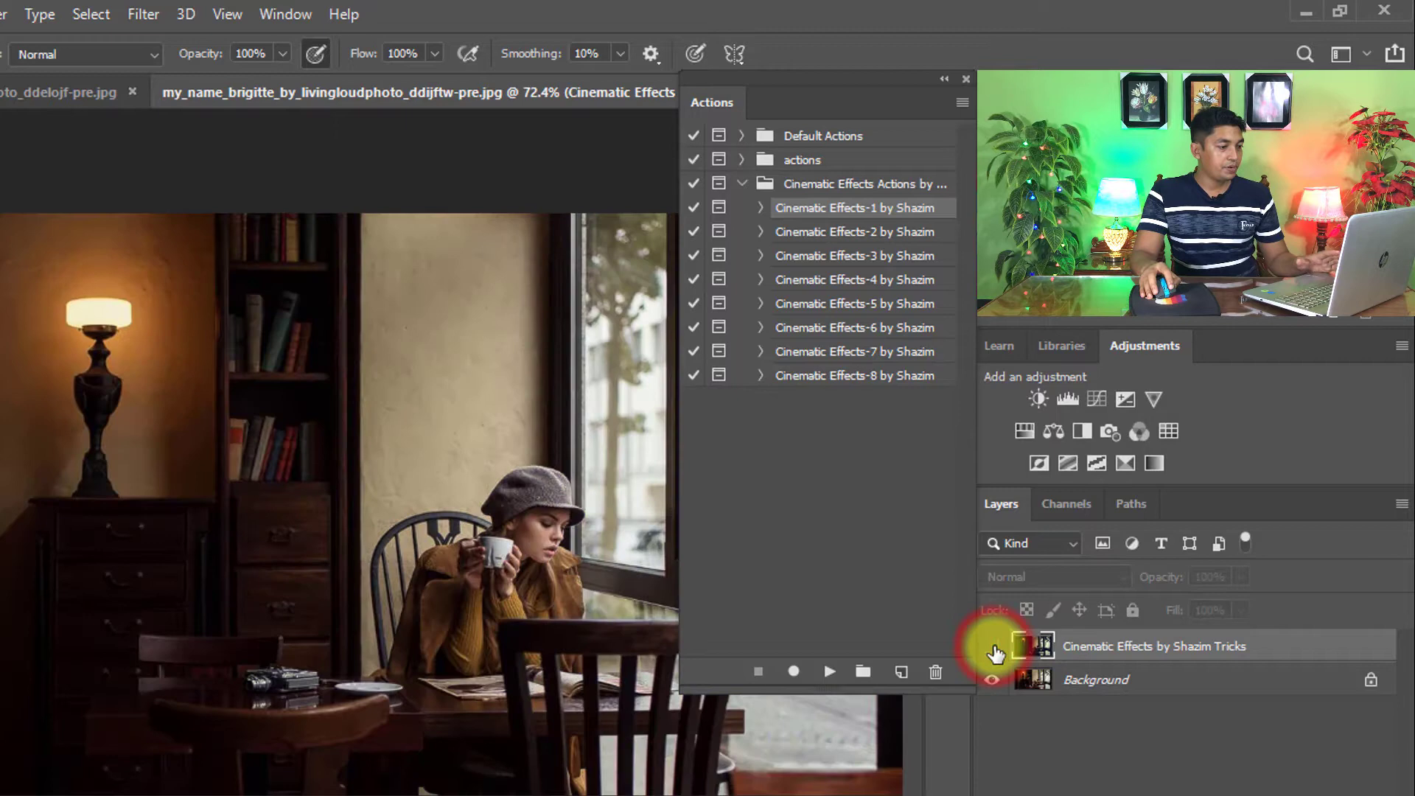
click(992, 646)
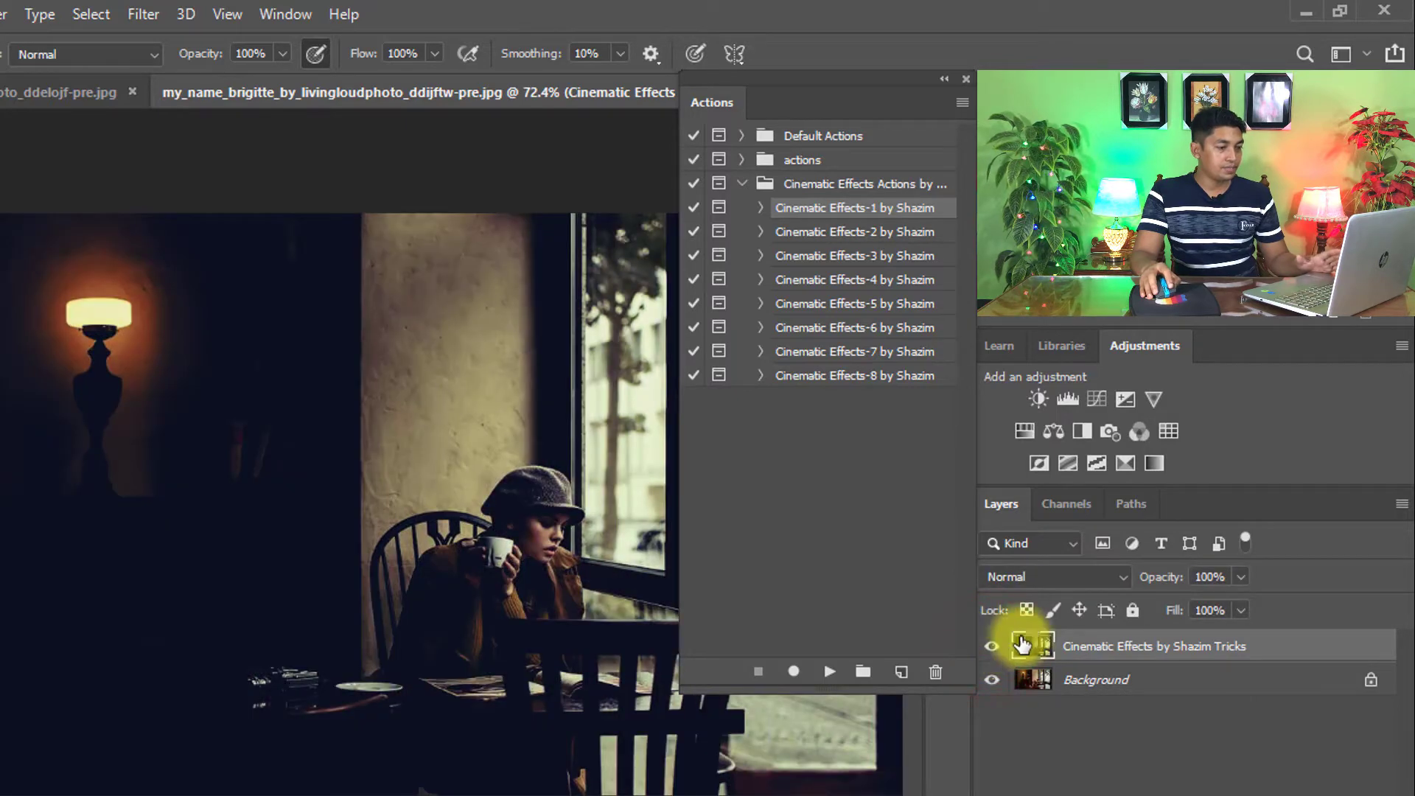
mouse_move(1164, 583)
mouse_down()
mouse_move(1074, 577)
mouse_move(1184, 584)
mouse_up()
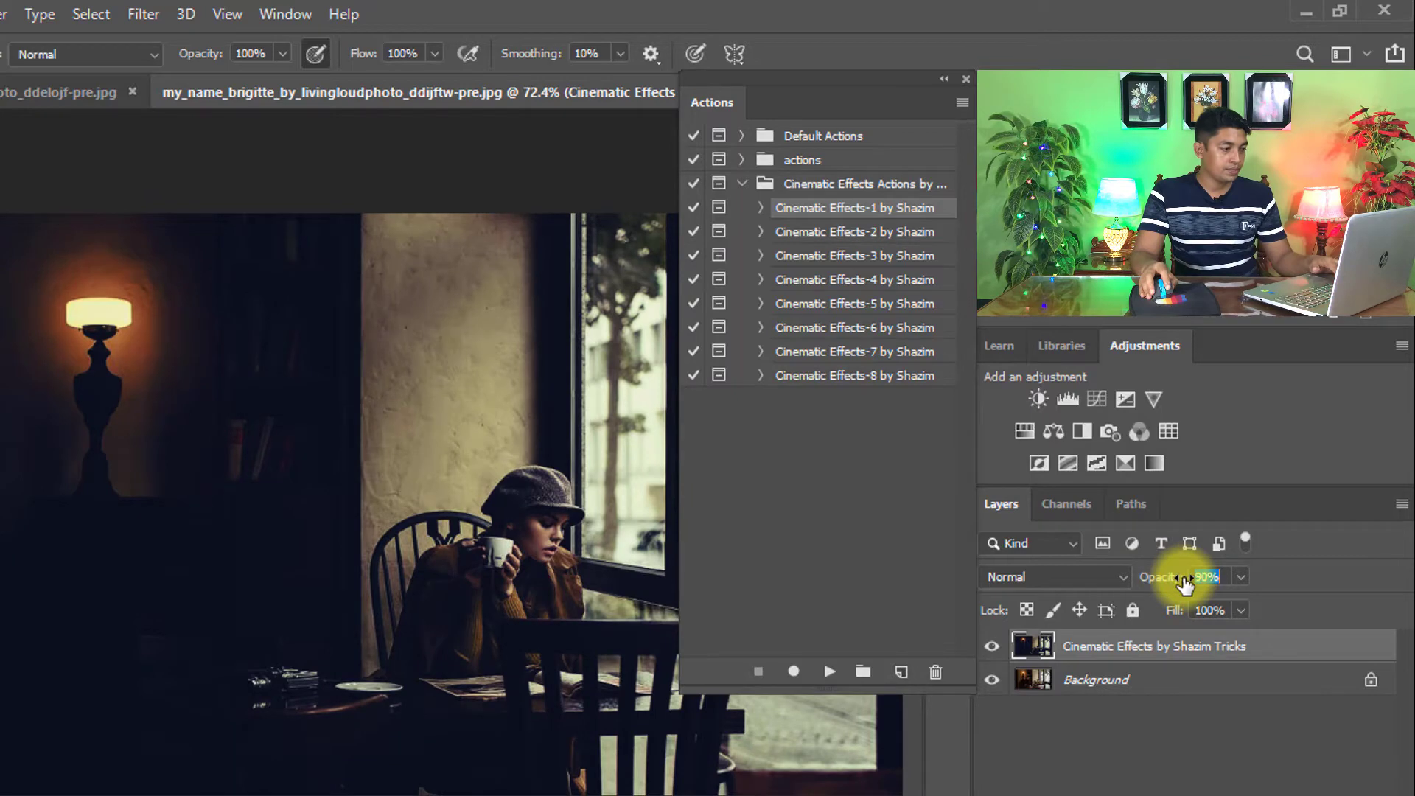
click(992, 647)
click(994, 648)
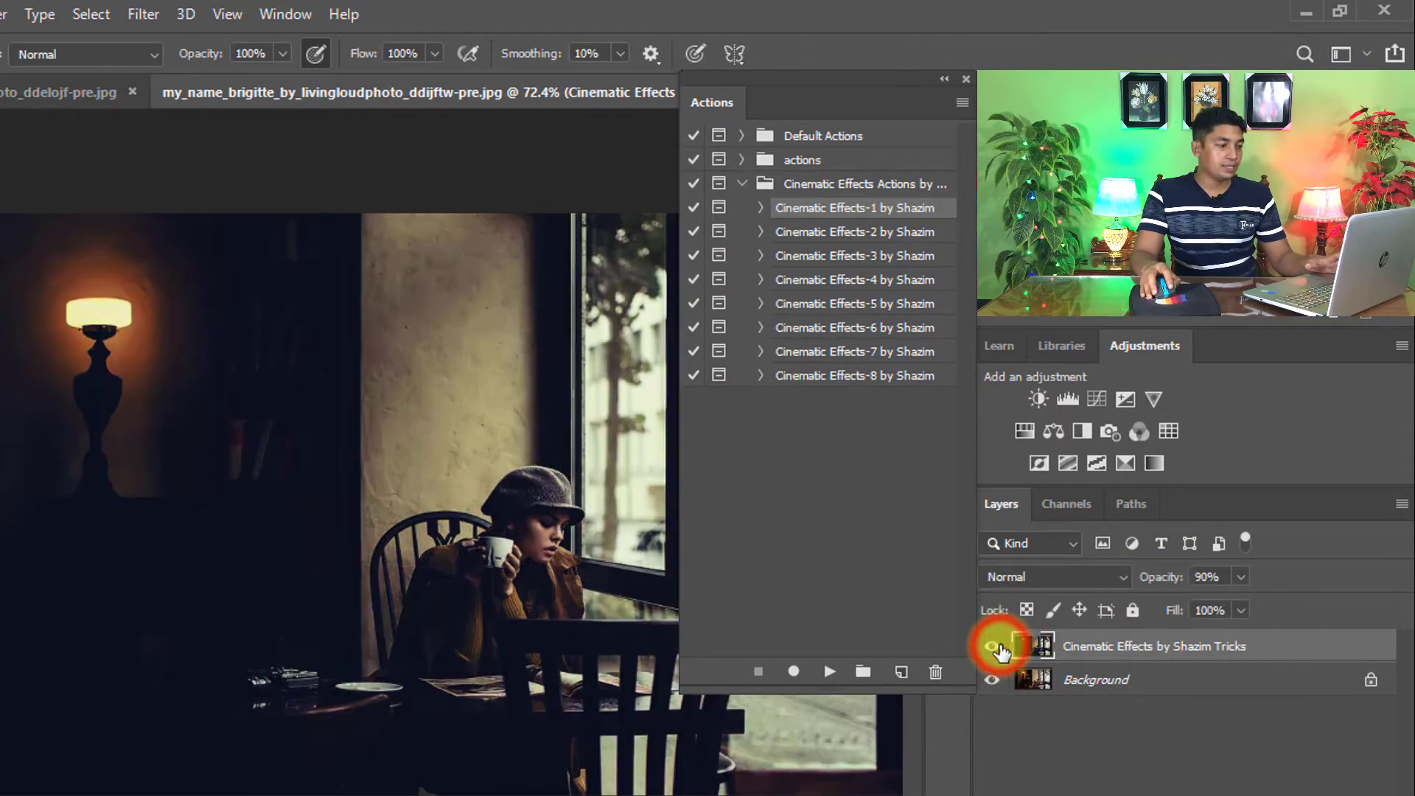
Switch to the street portrait and play Cinematic Effects-1 on it.
click(79, 92)
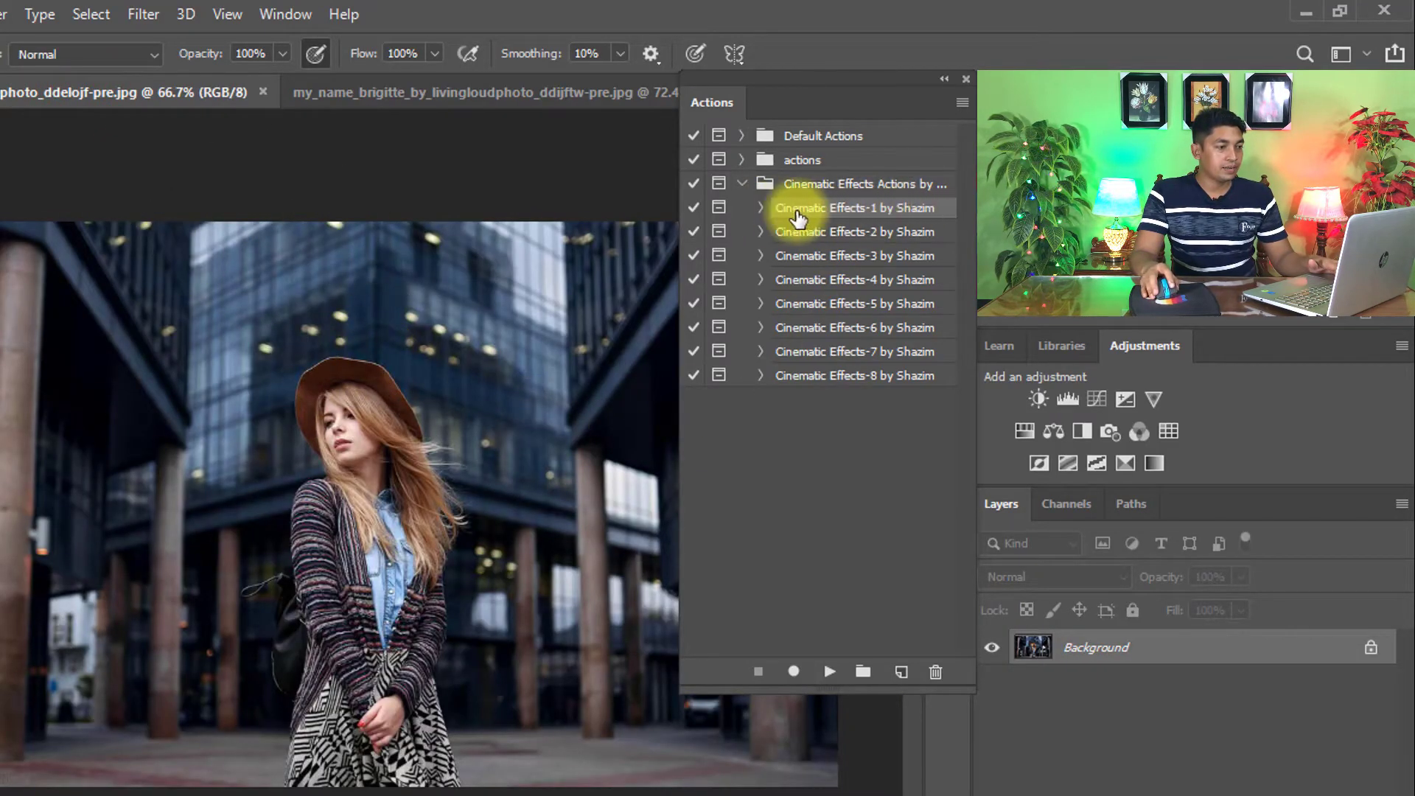
click(829, 672)
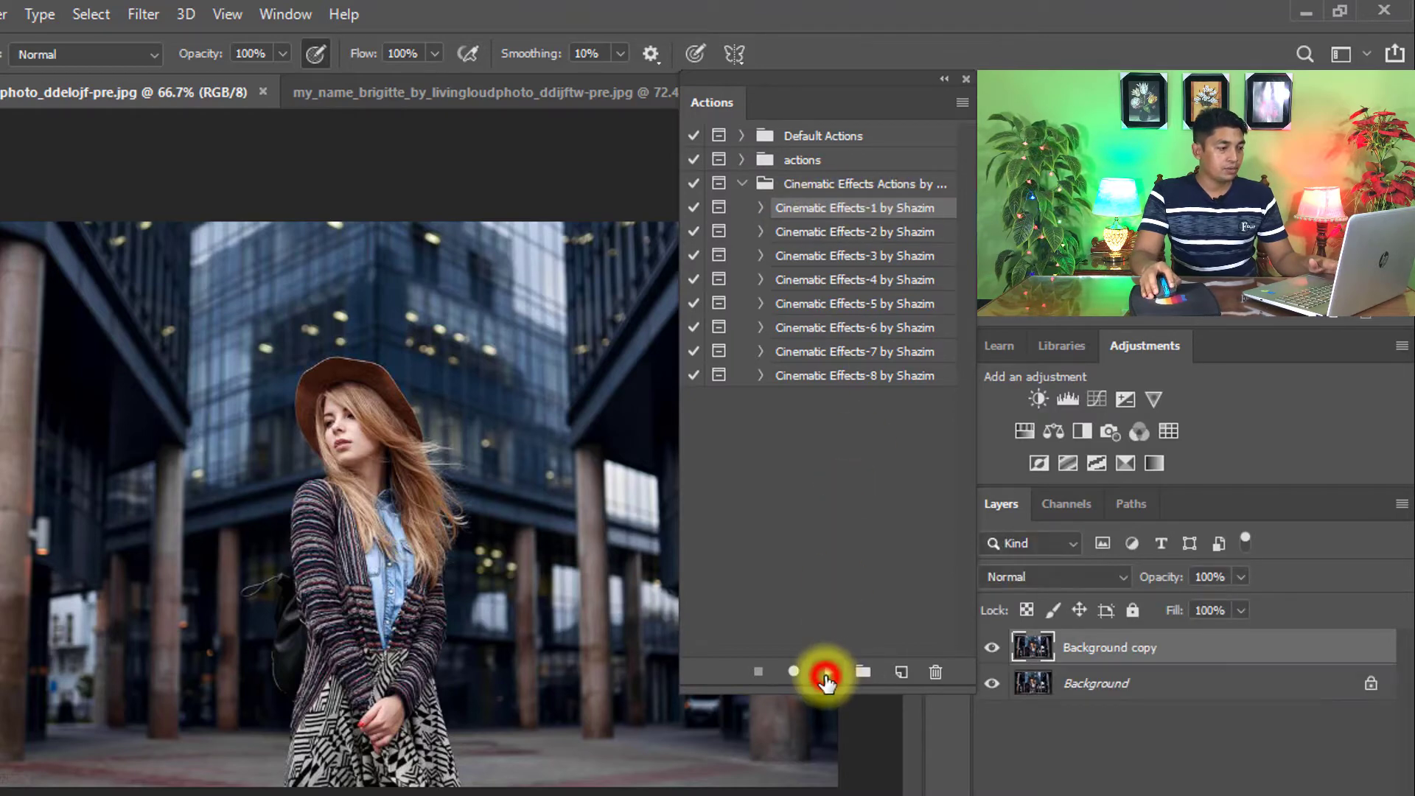
click(513, 572)
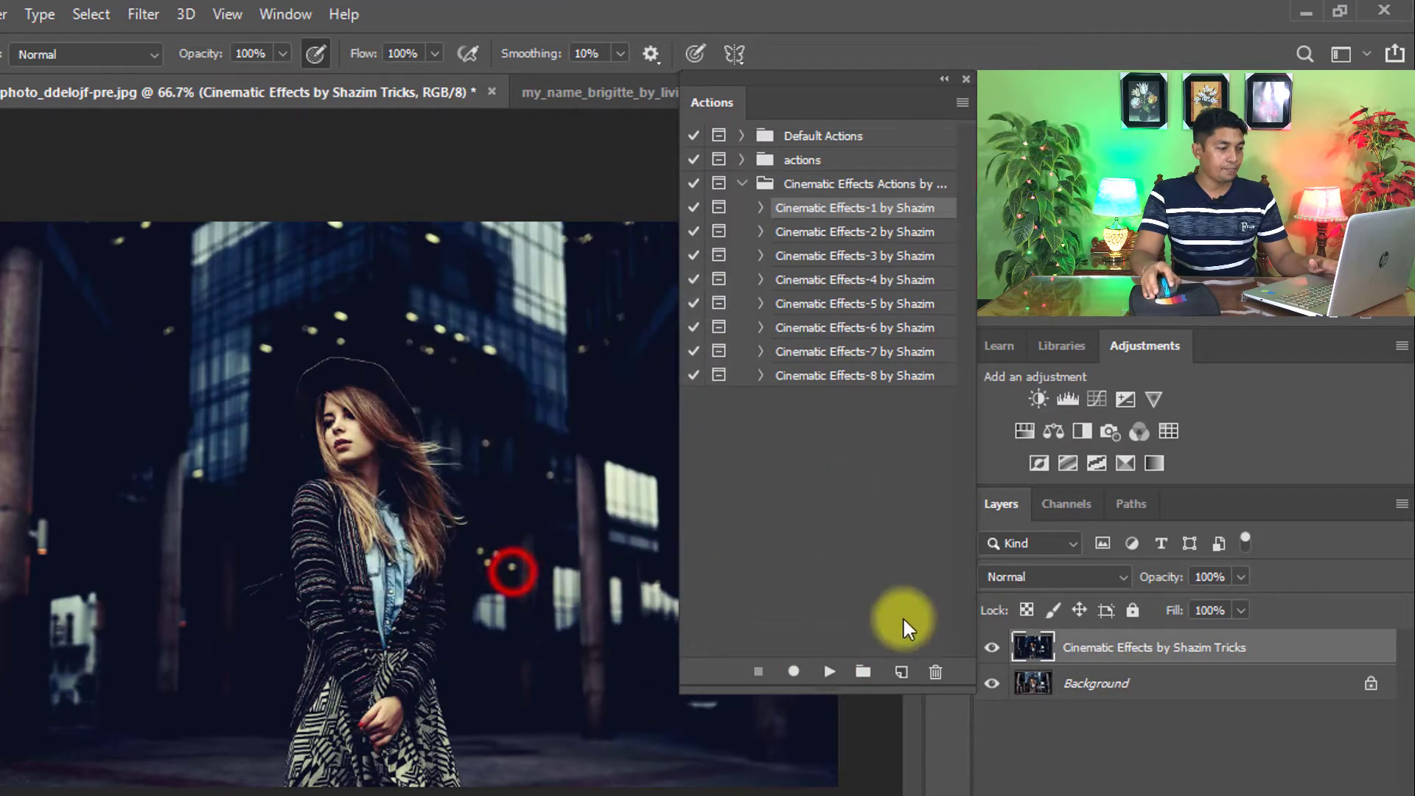
Compare the grade layer with the original and reduce its opacity to 80%.
click(988, 649)
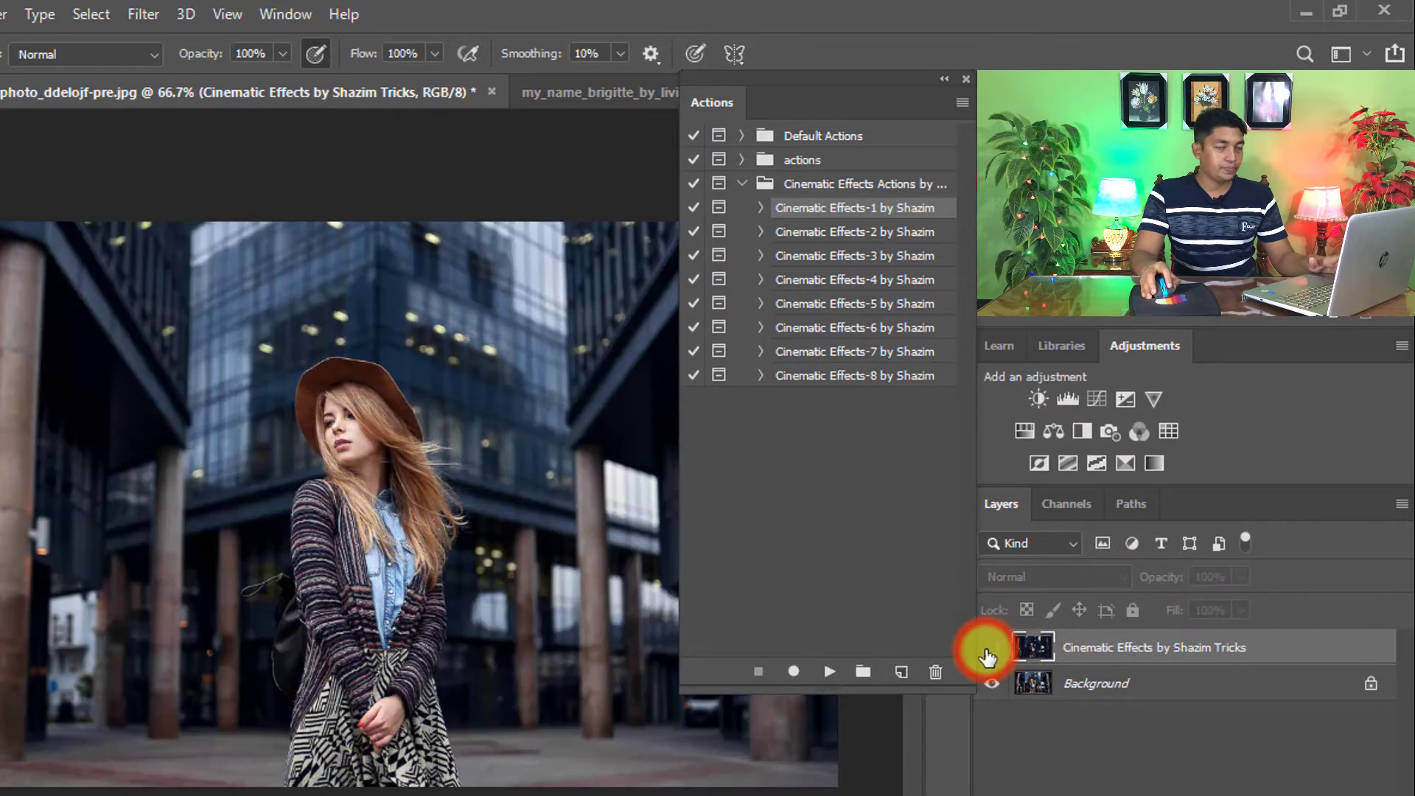
click(987, 648)
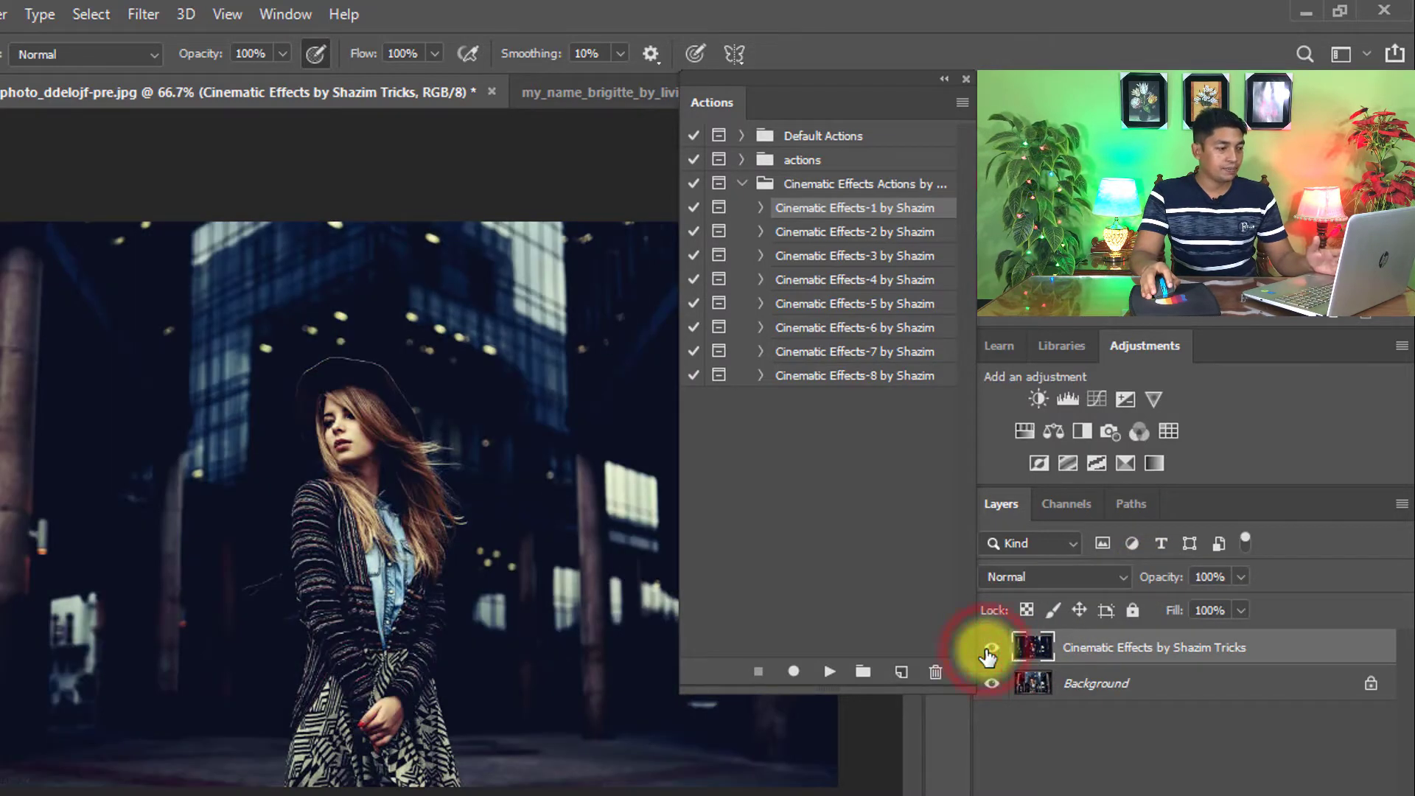
drag(1162, 582, 1142, 582)
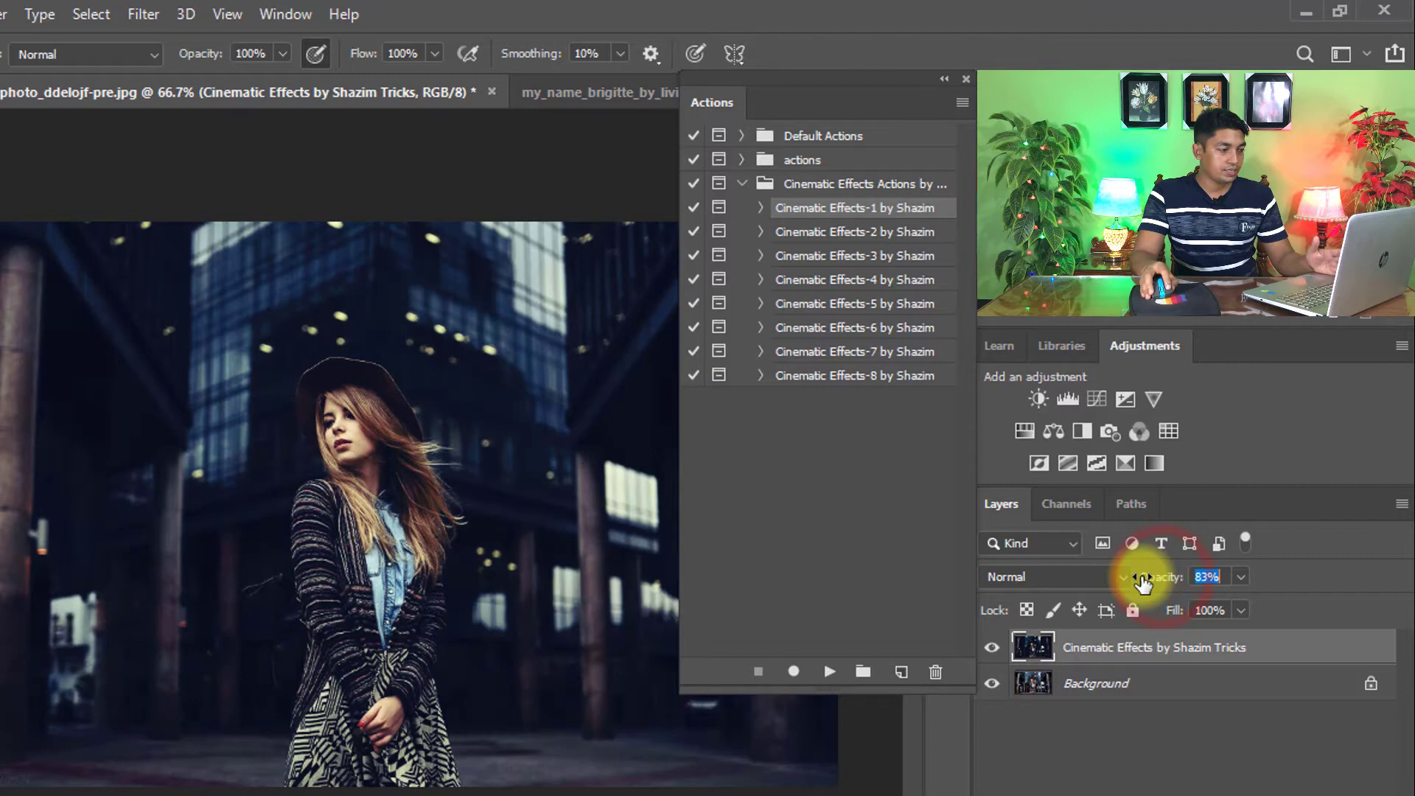
click(988, 647)
click(987, 647)
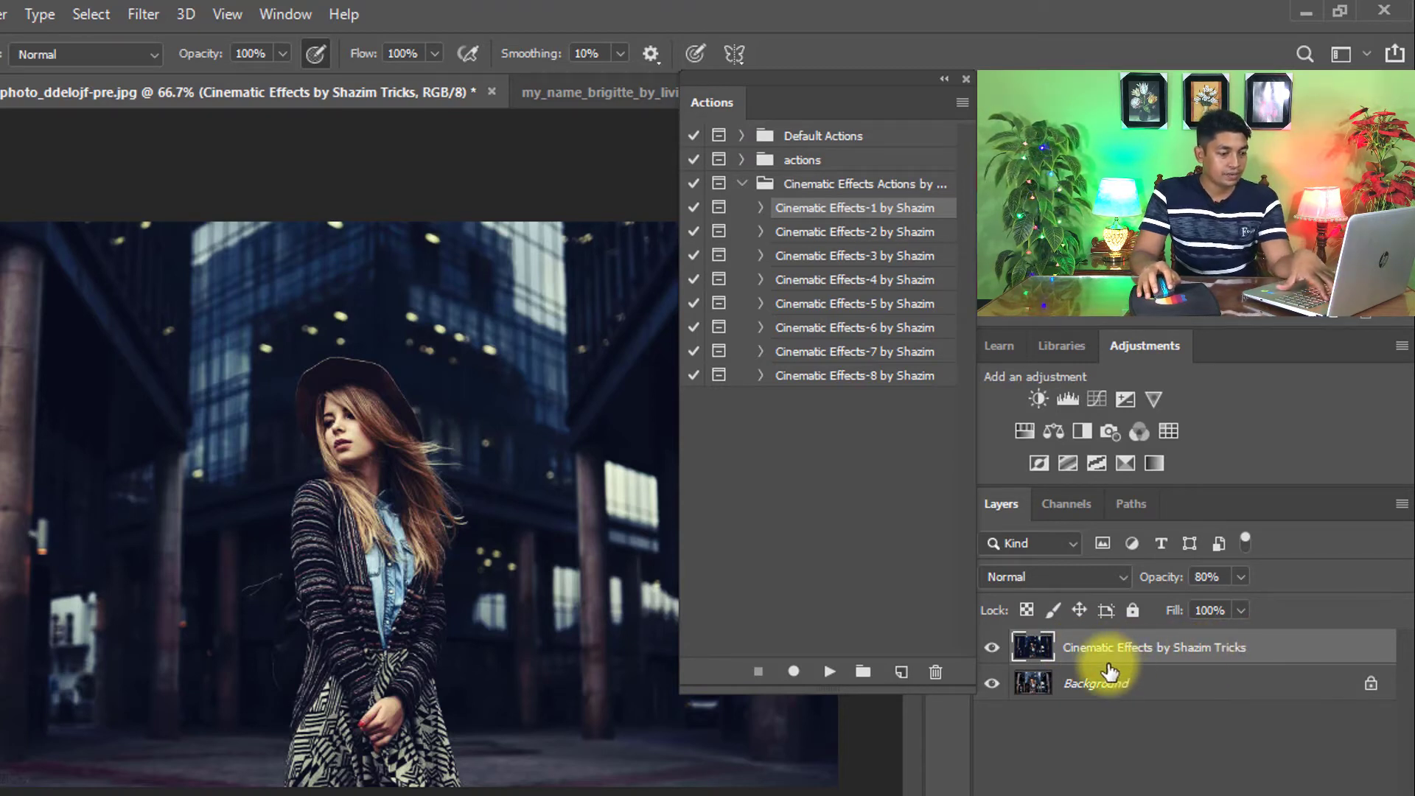
Delete the Effects-1 layer, play Cinematic Effects-2, and compare the cool blue grade with the original.
key(Delete)
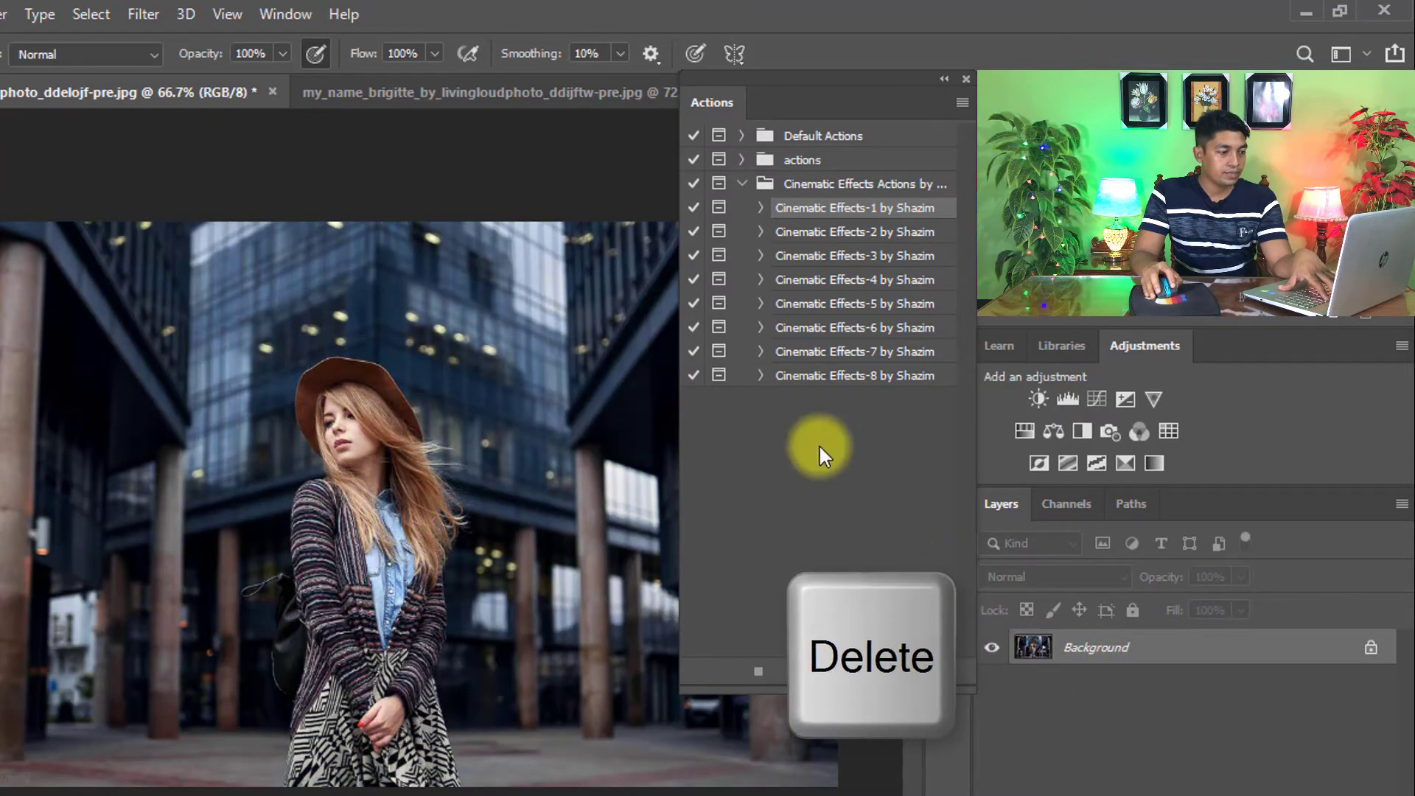
click(869, 232)
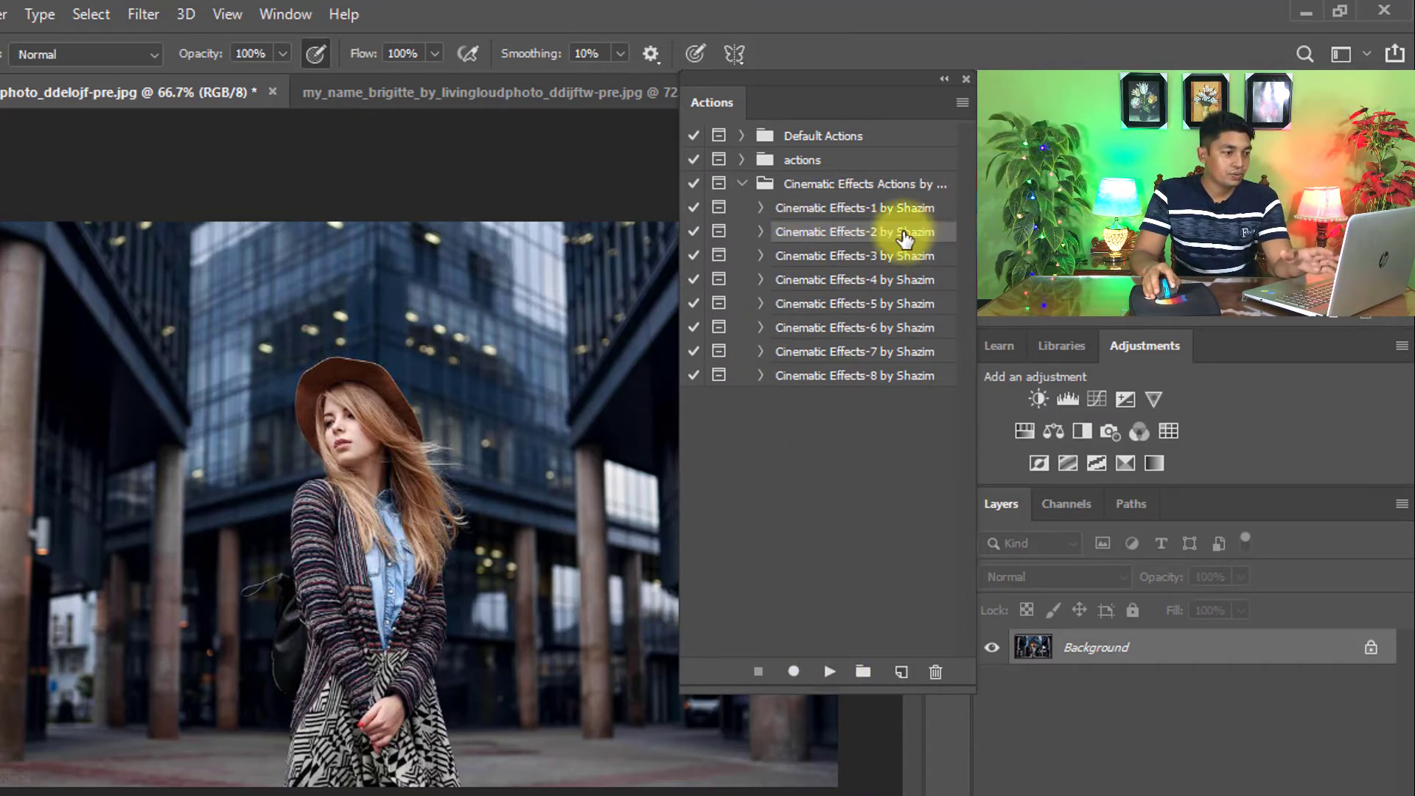
click(830, 674)
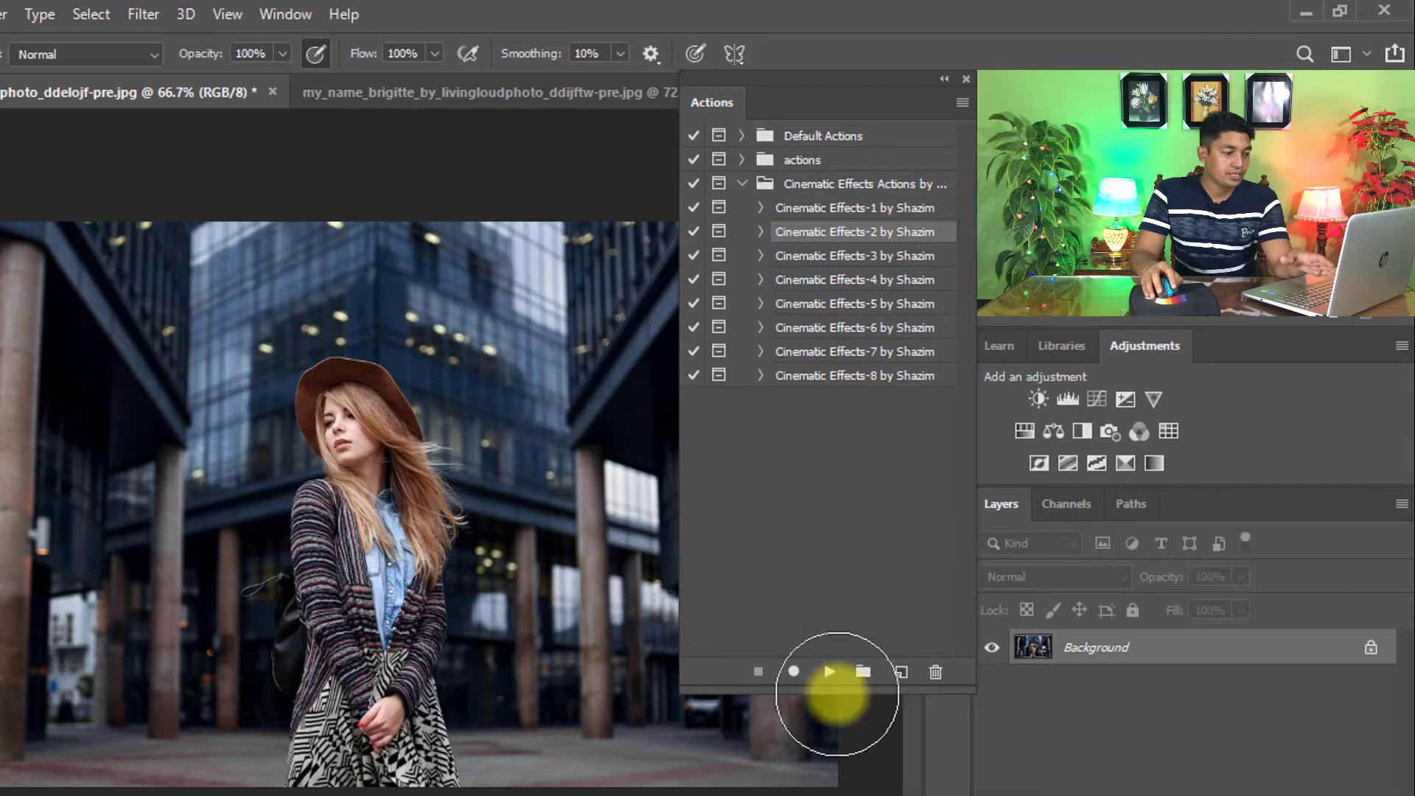
click(831, 673)
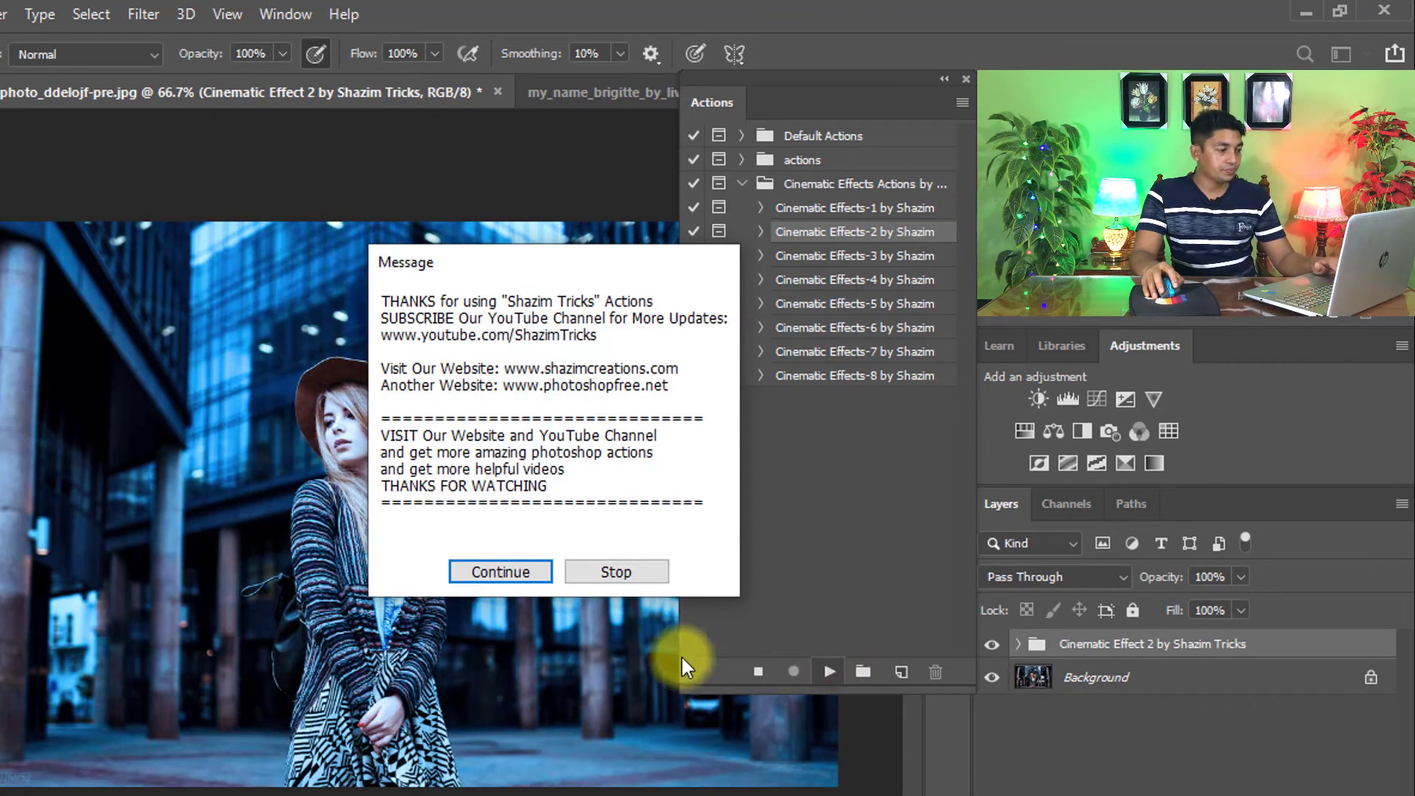
click(504, 567)
click(990, 646)
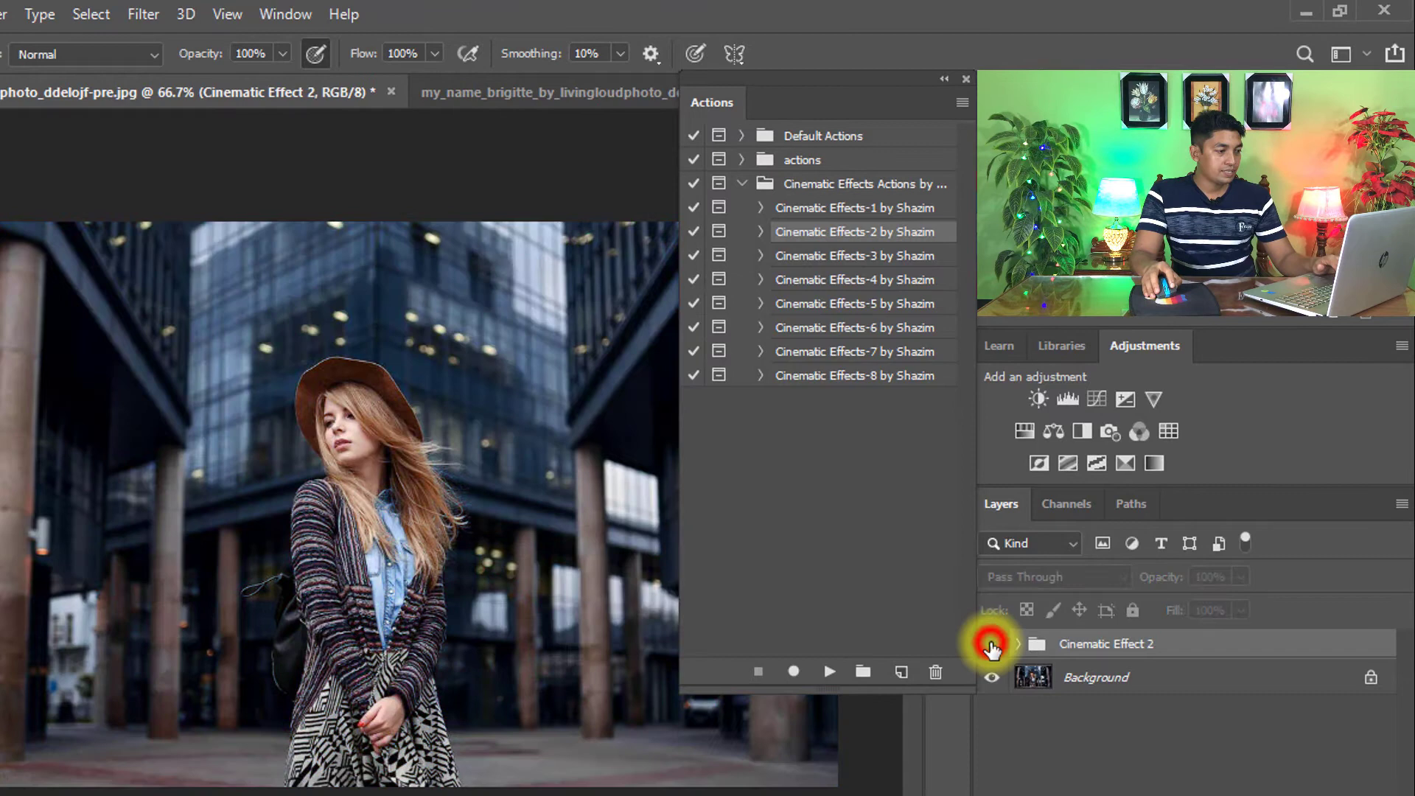
click(990, 645)
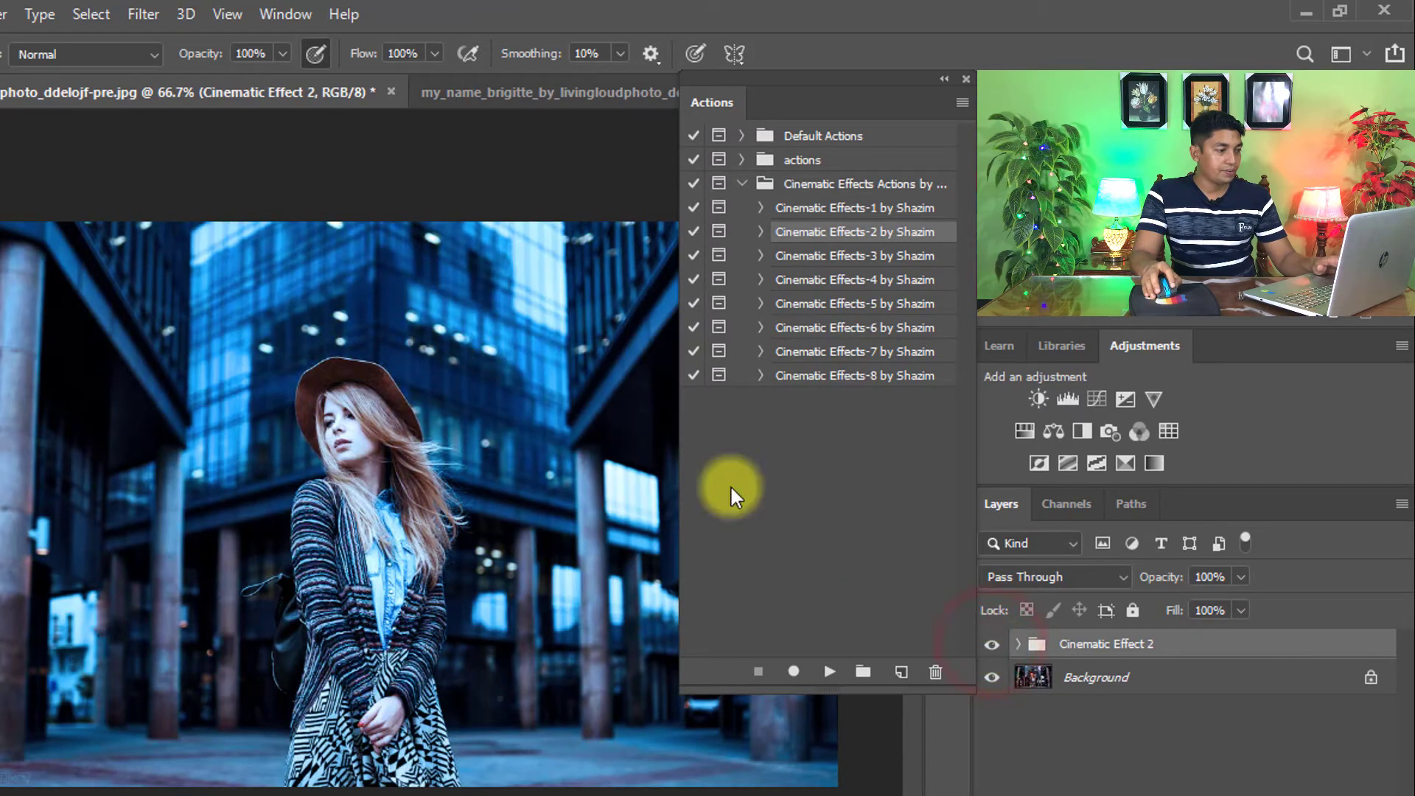
On the café photo, delete the old effect layer and try Cinematic Effects-2, comparing it with the original.
click(504, 92)
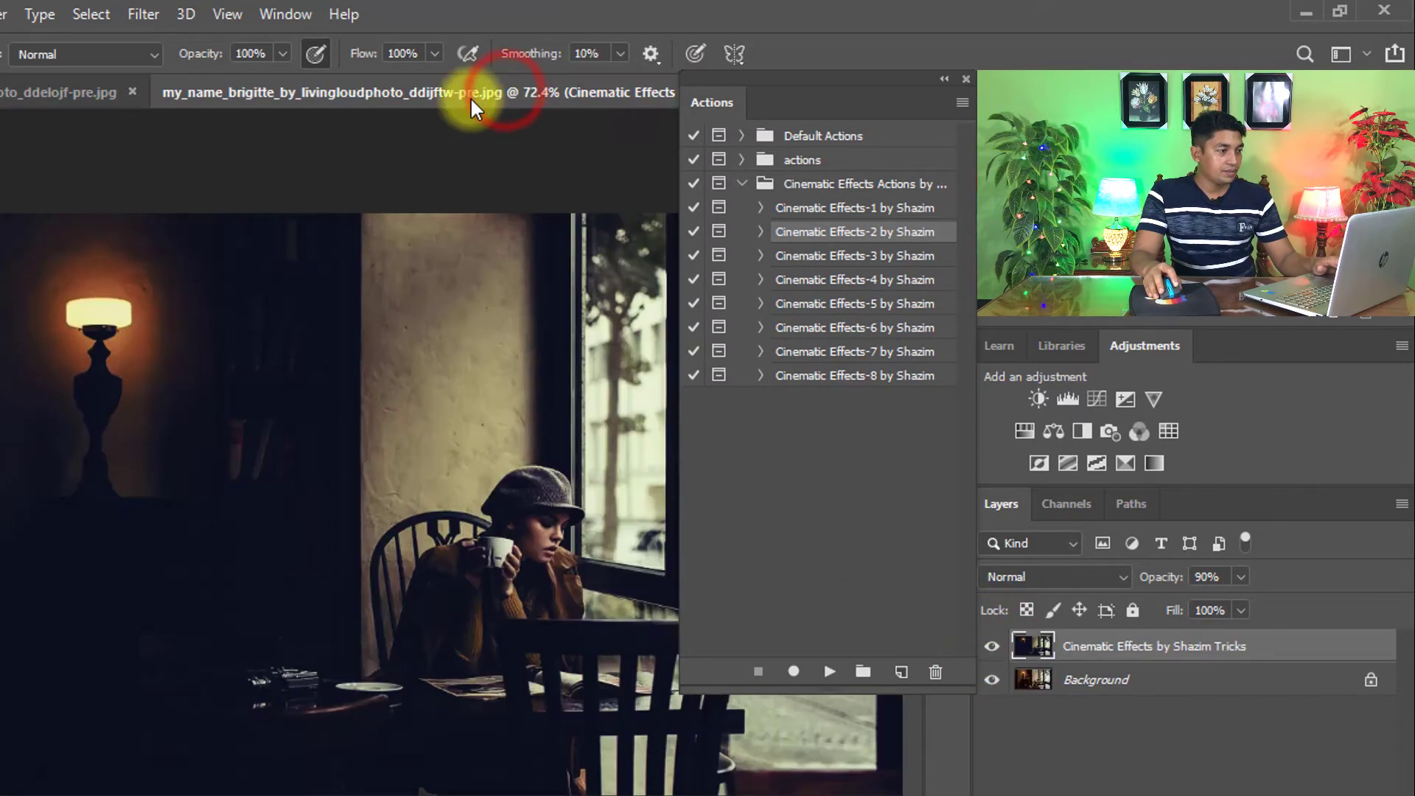
key(Delete)
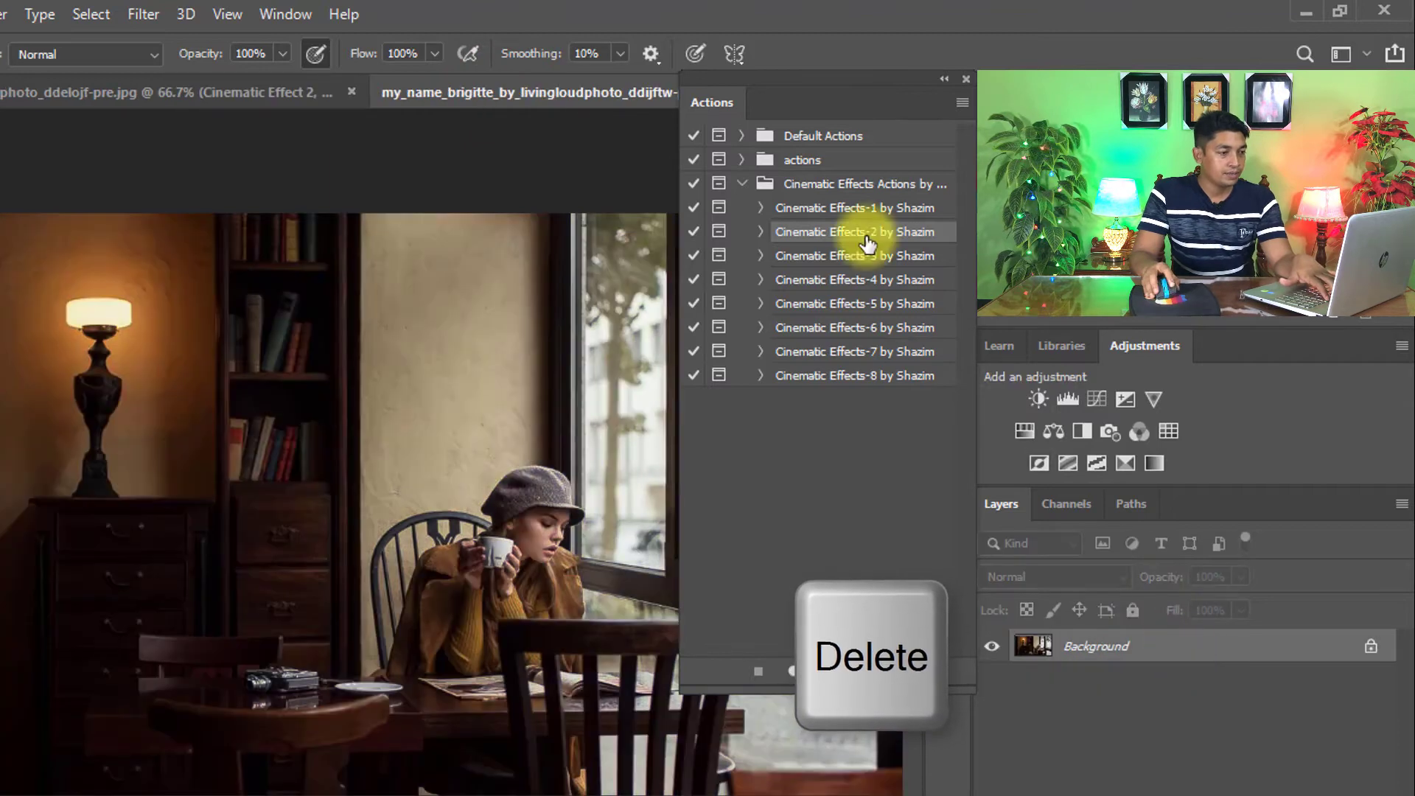
click(806, 671)
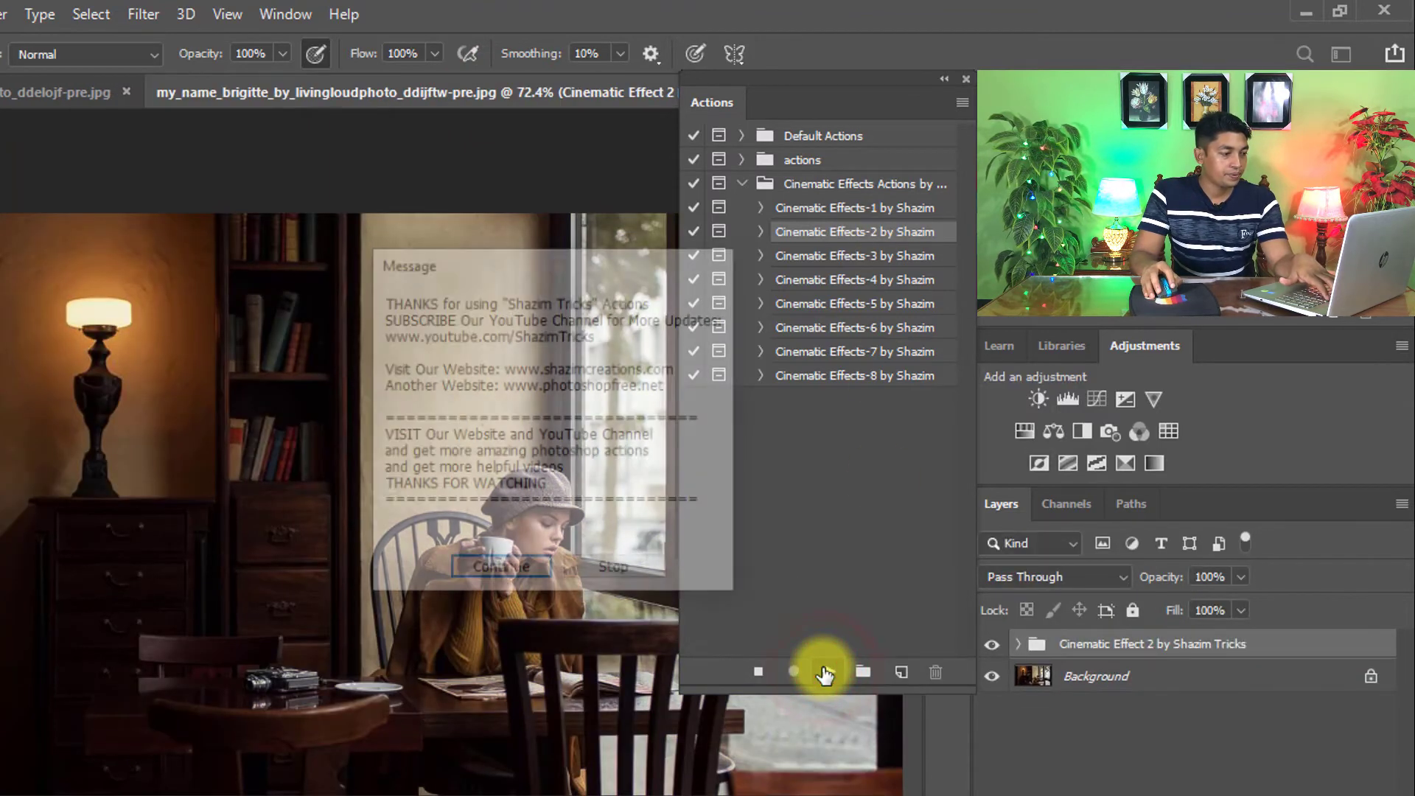
click(513, 564)
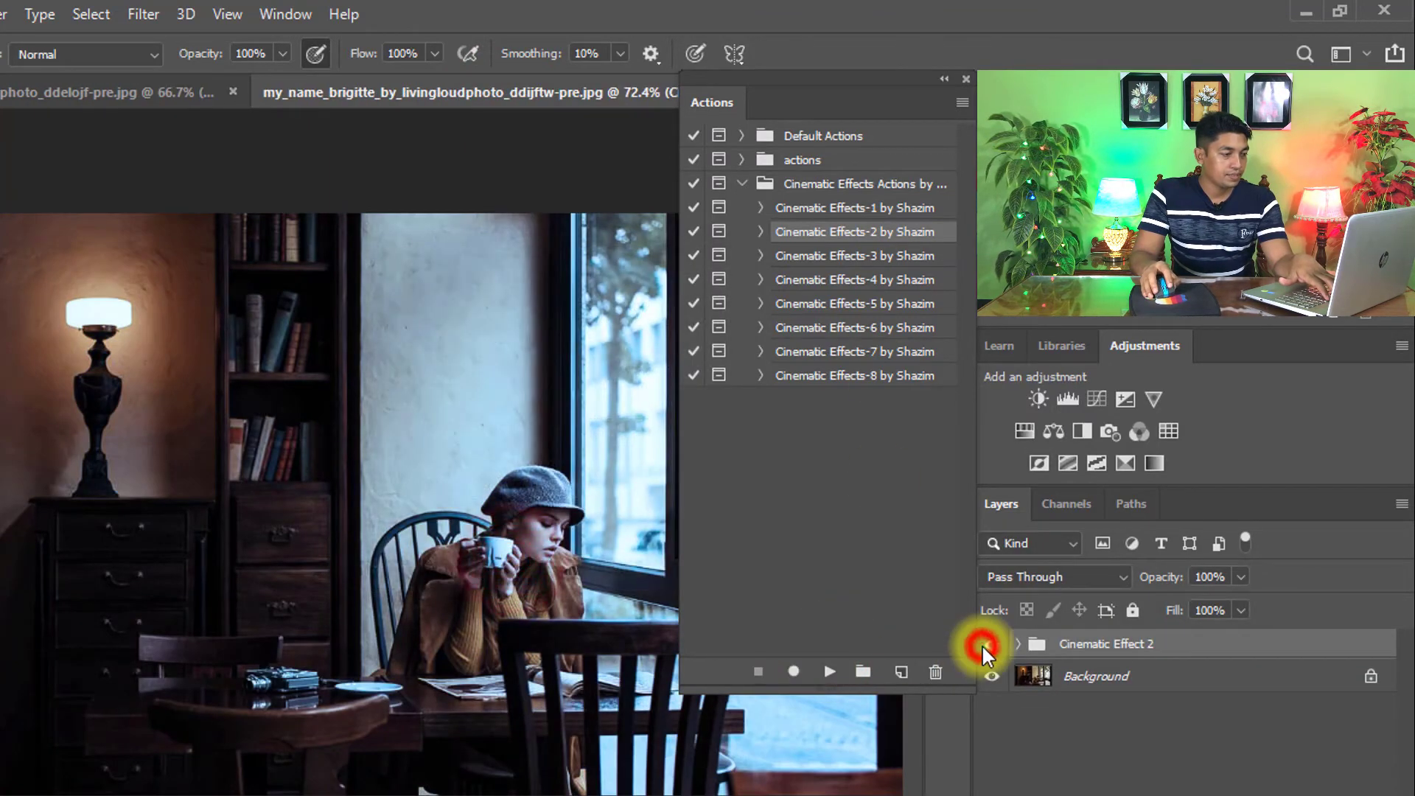
click(989, 644)
click(994, 646)
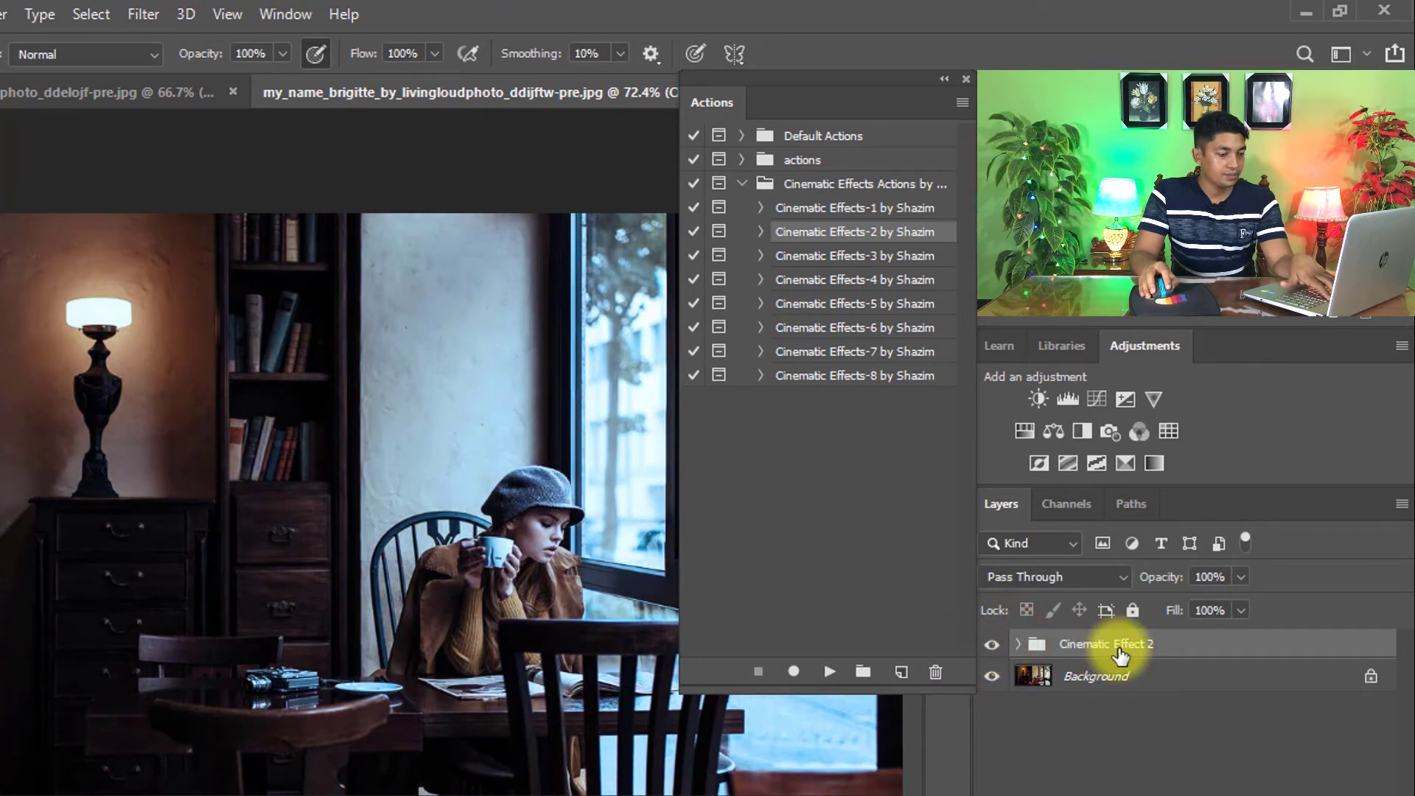
Delete the Cinematic Effect 2 group, then play and compare Cinematic Effects-3.
key(Delete)
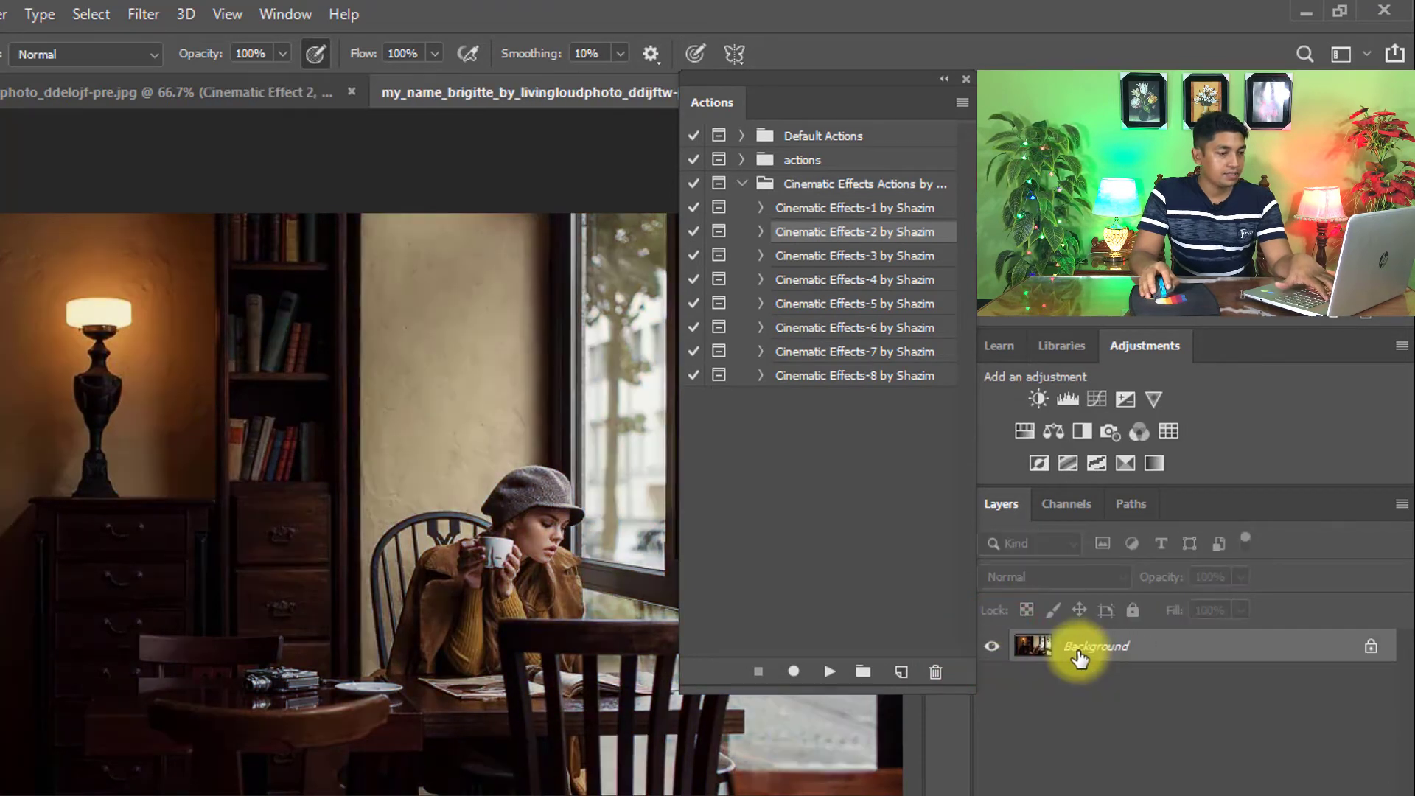
click(828, 255)
click(831, 672)
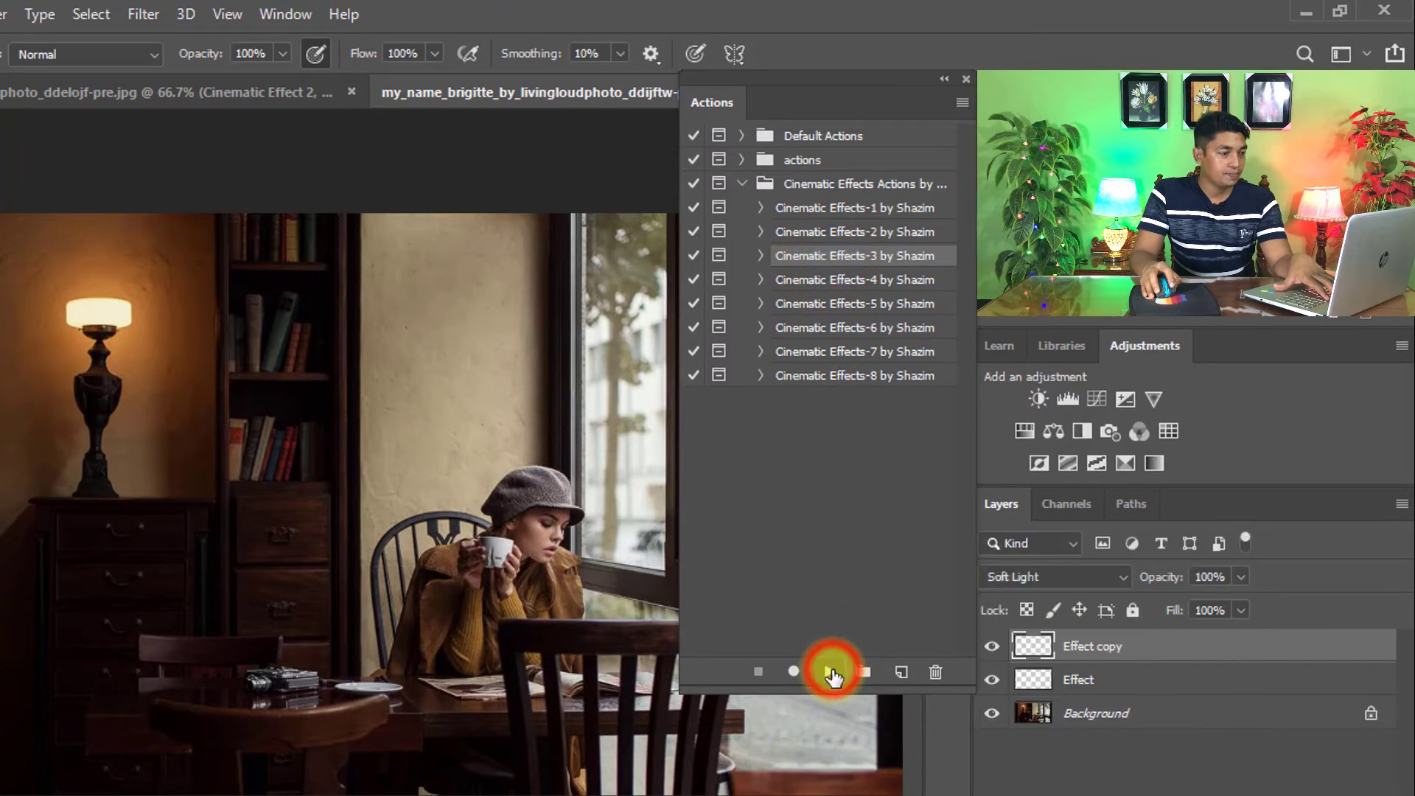
click(508, 570)
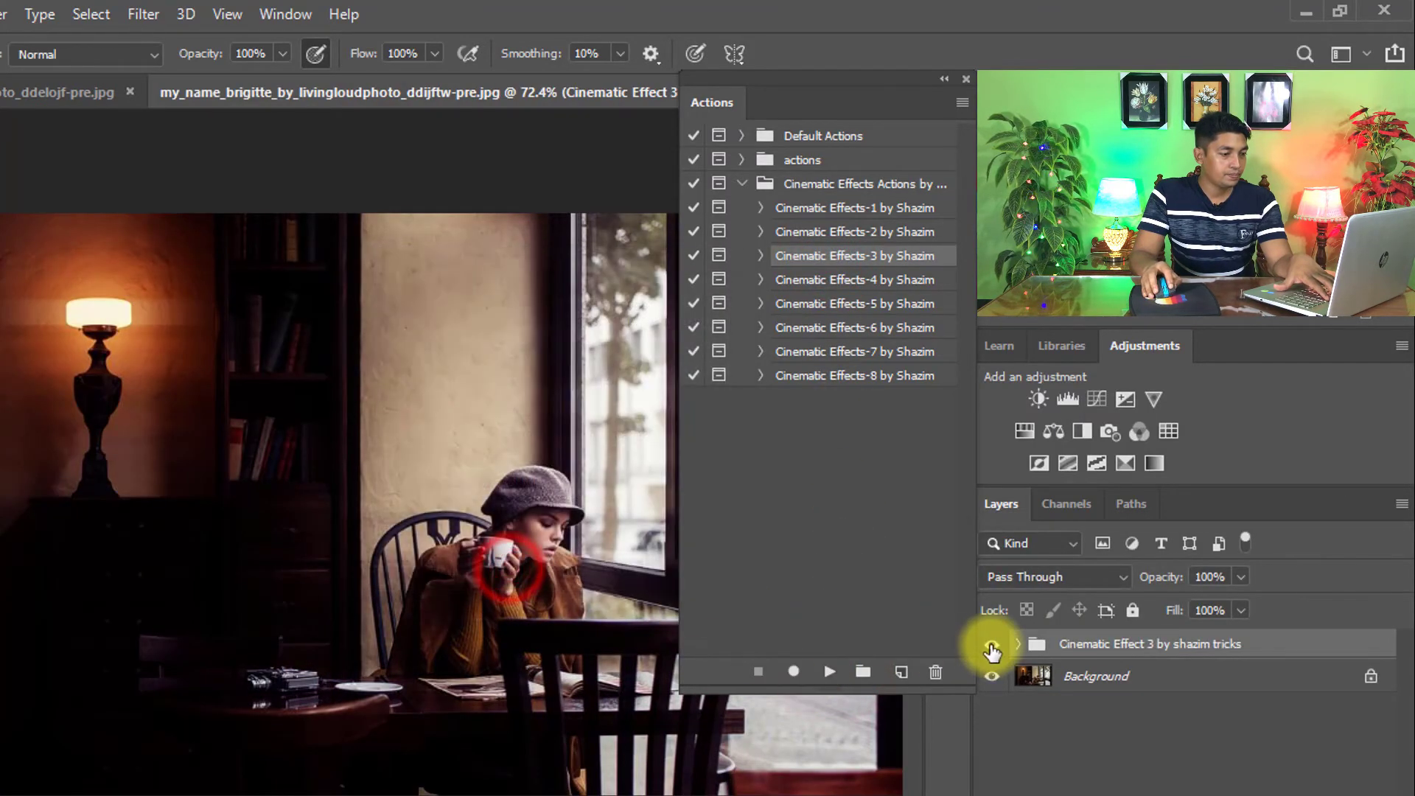
click(992, 644)
click(992, 646)
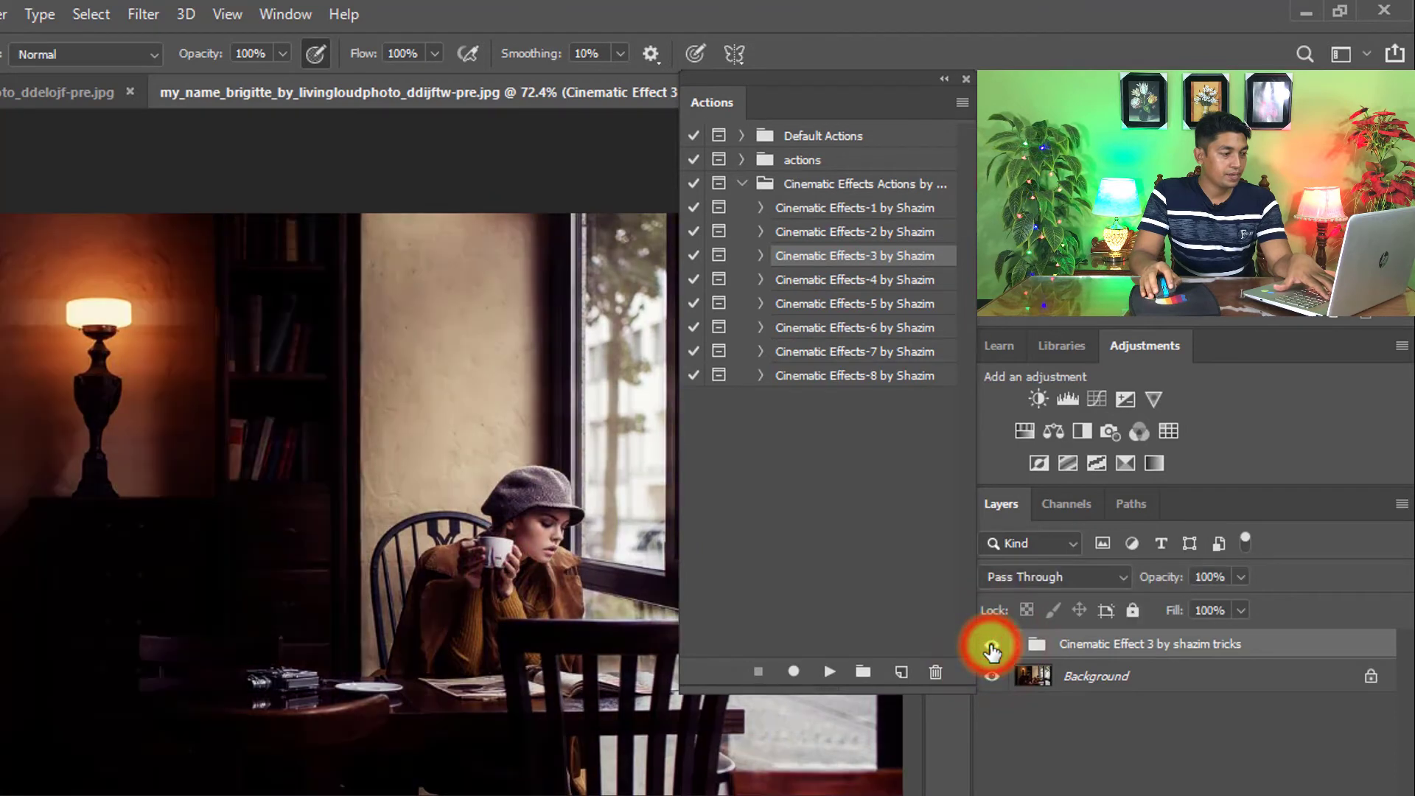
key(F12)
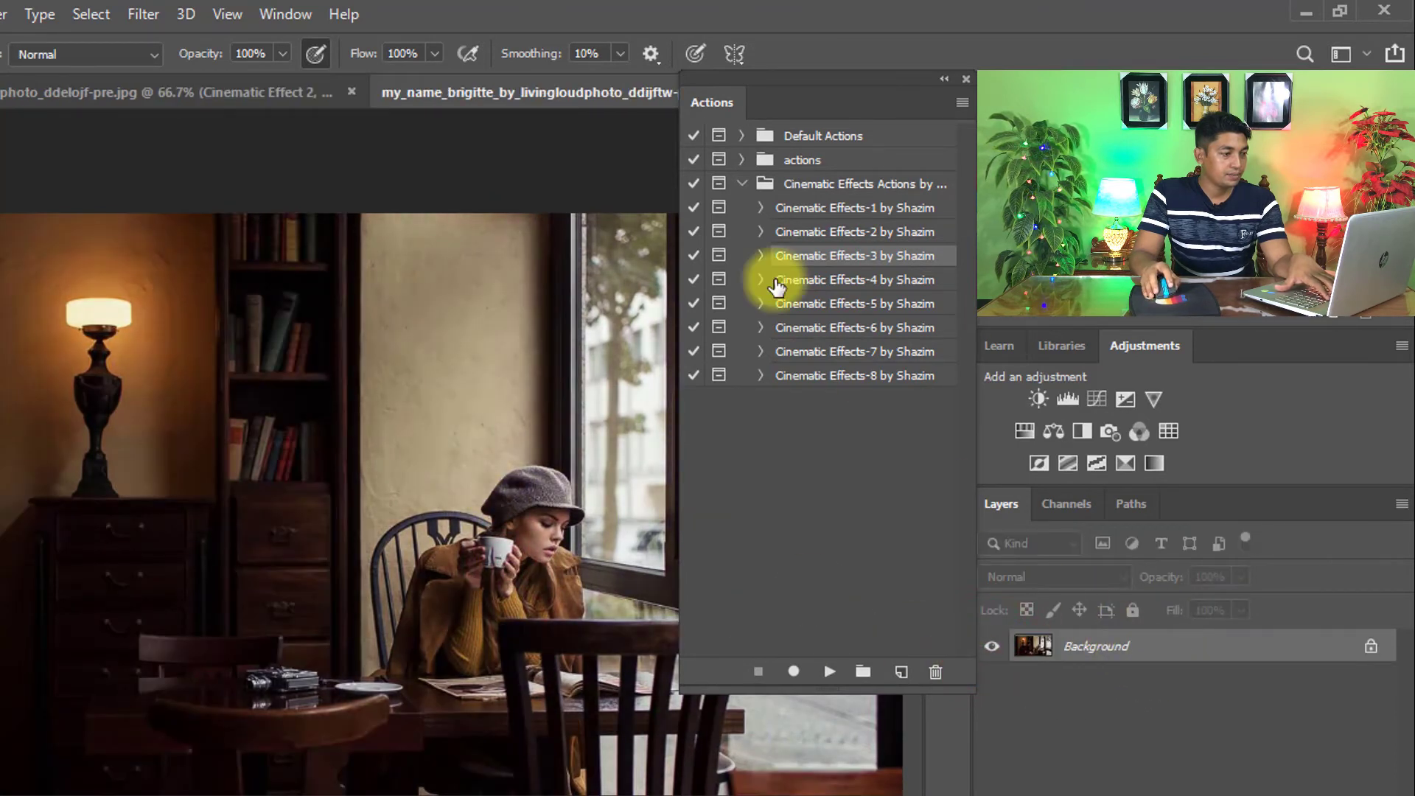
click(837, 306)
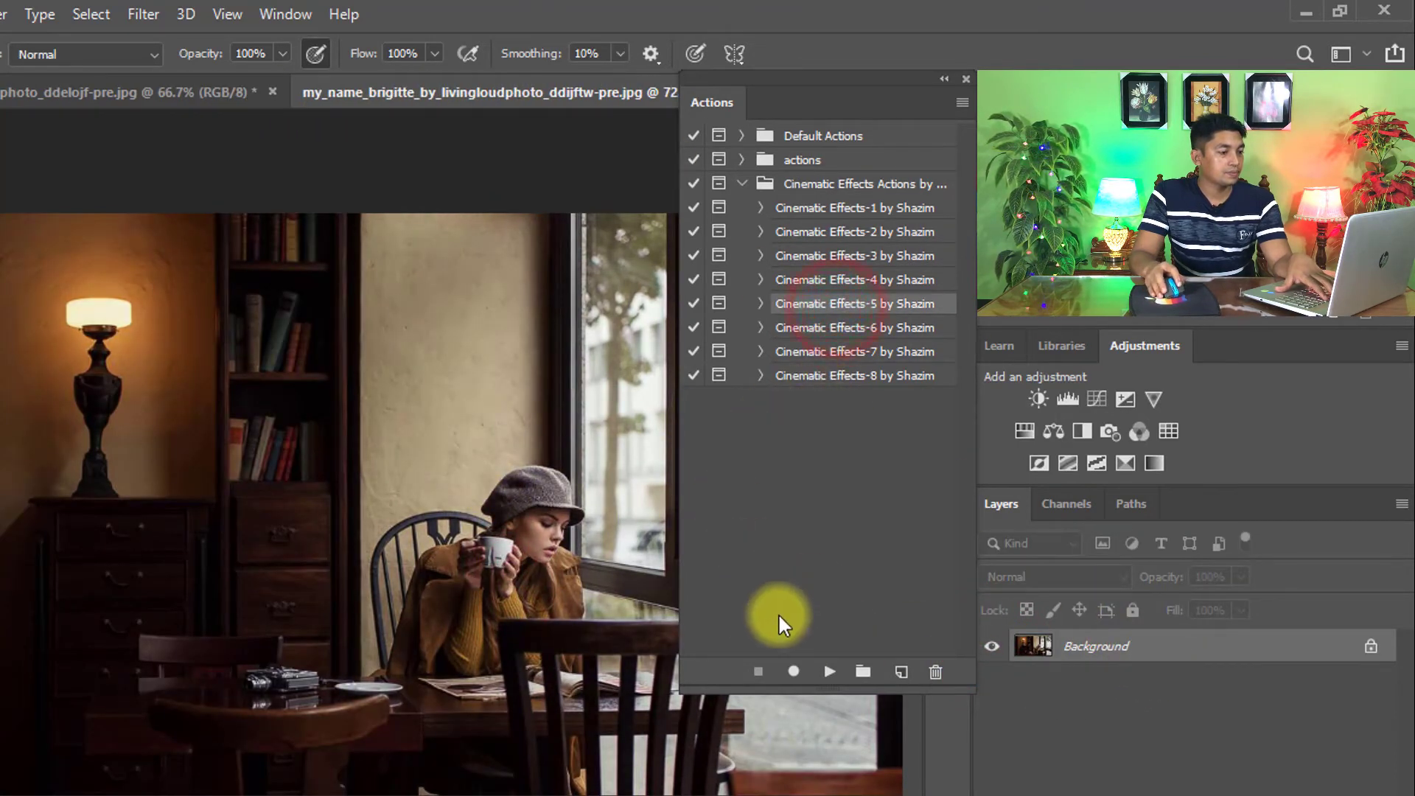
click(826, 672)
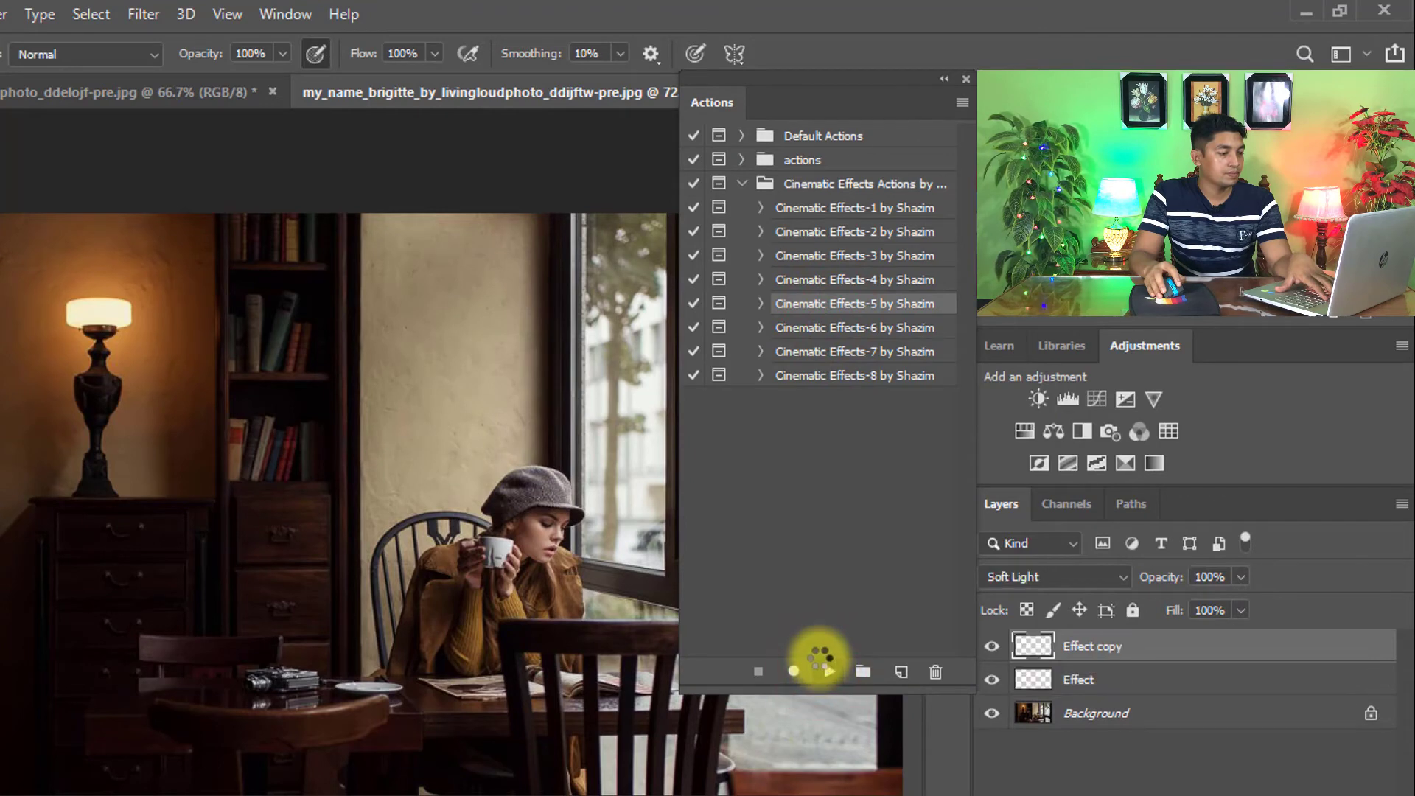
click(541, 572)
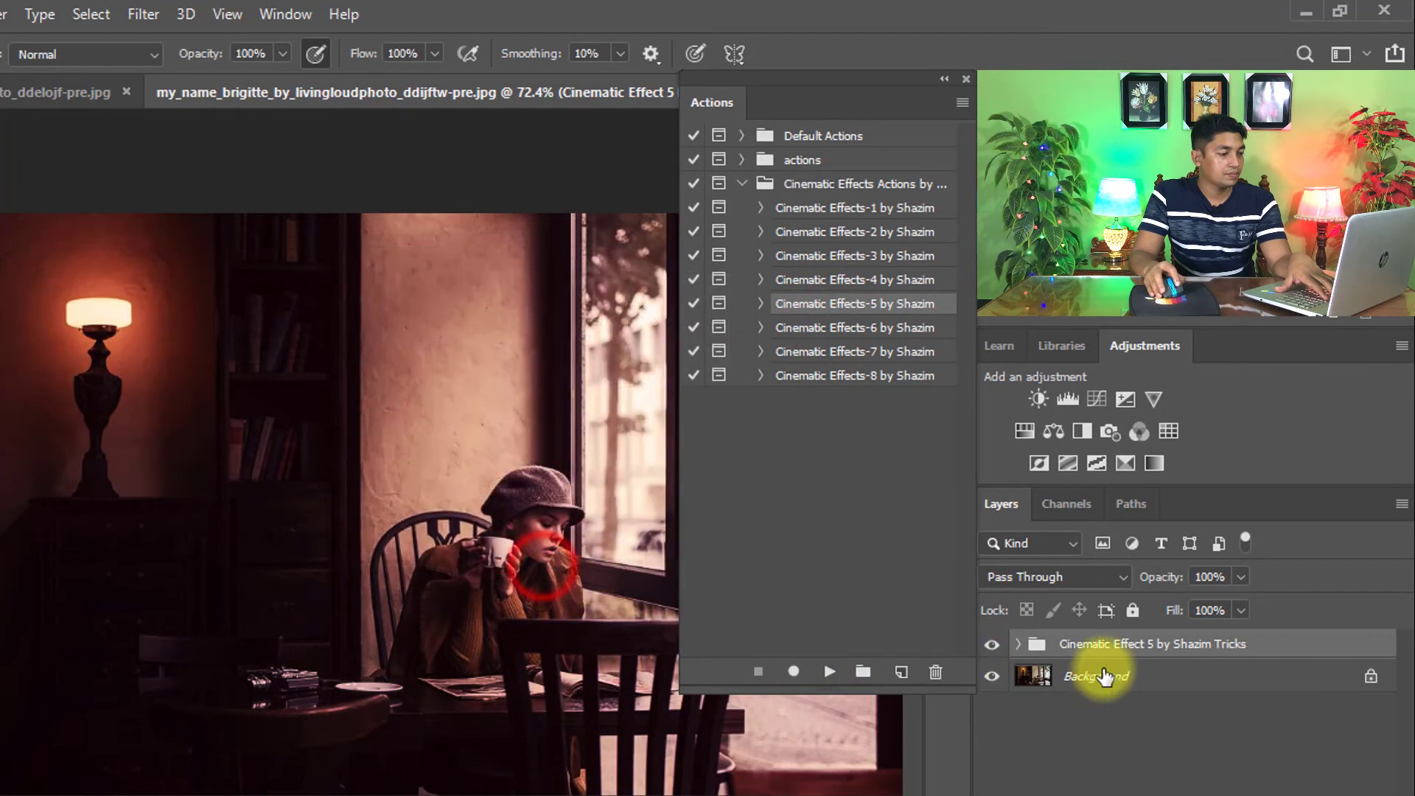
click(995, 644)
click(995, 645)
click(1075, 647)
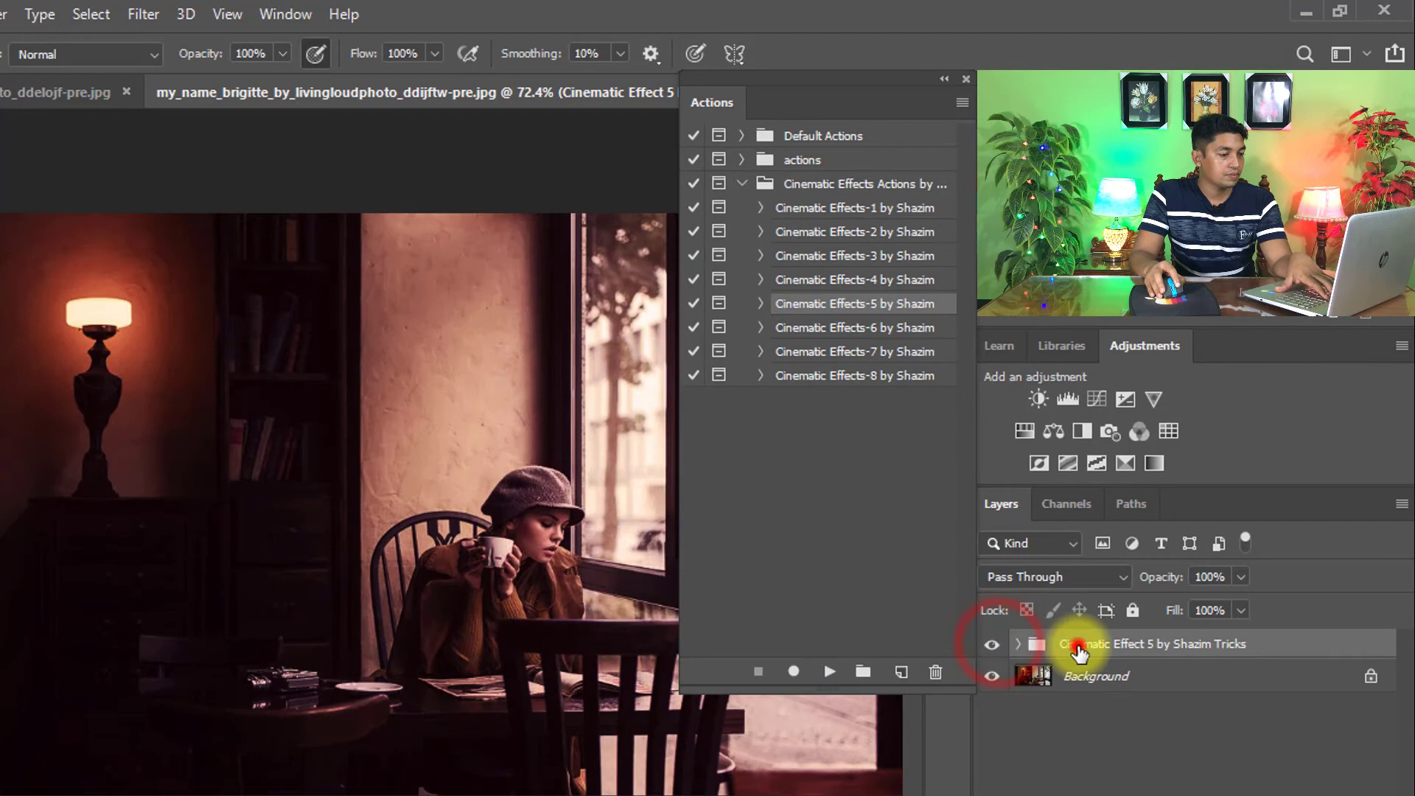
key(Delete)
click(798, 331)
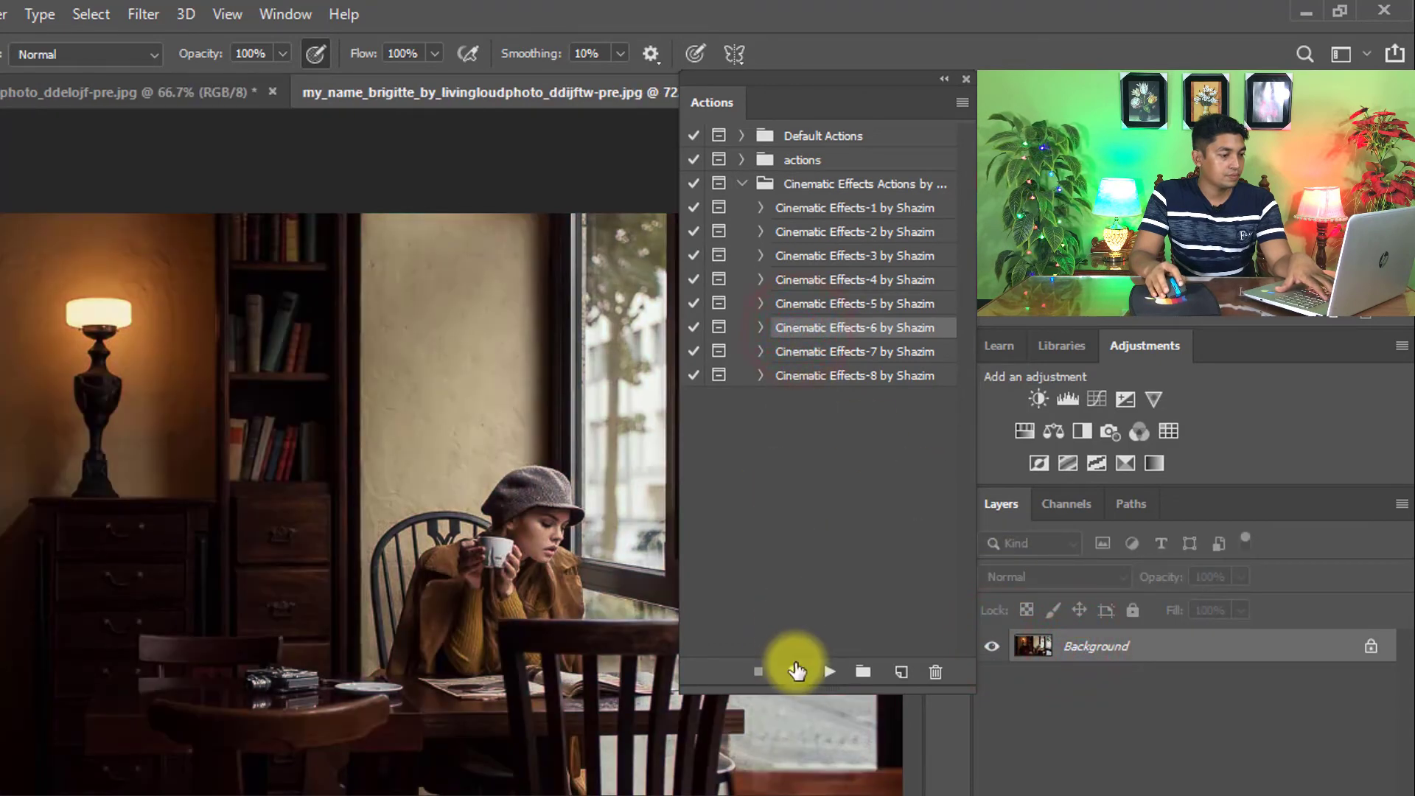
click(825, 671)
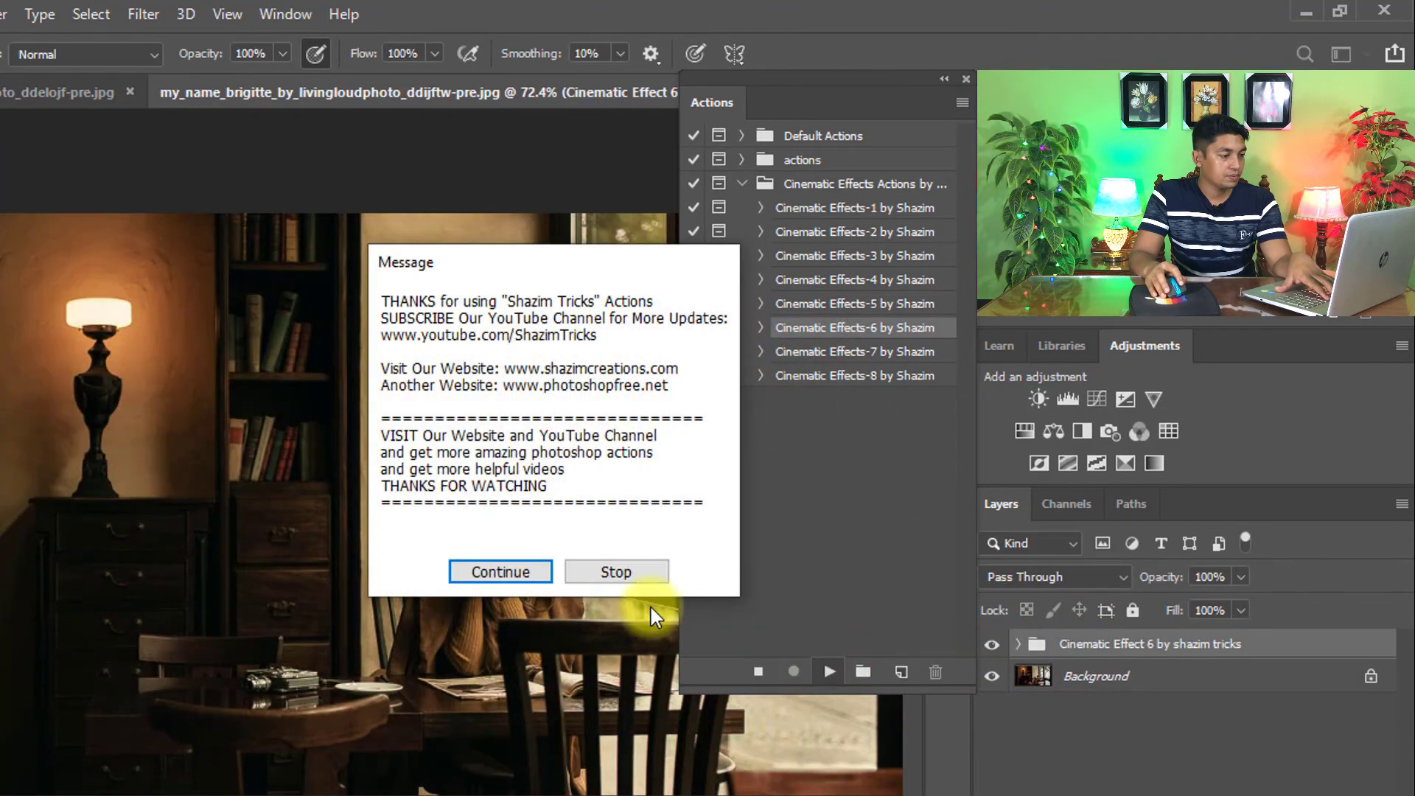
click(503, 569)
click(993, 645)
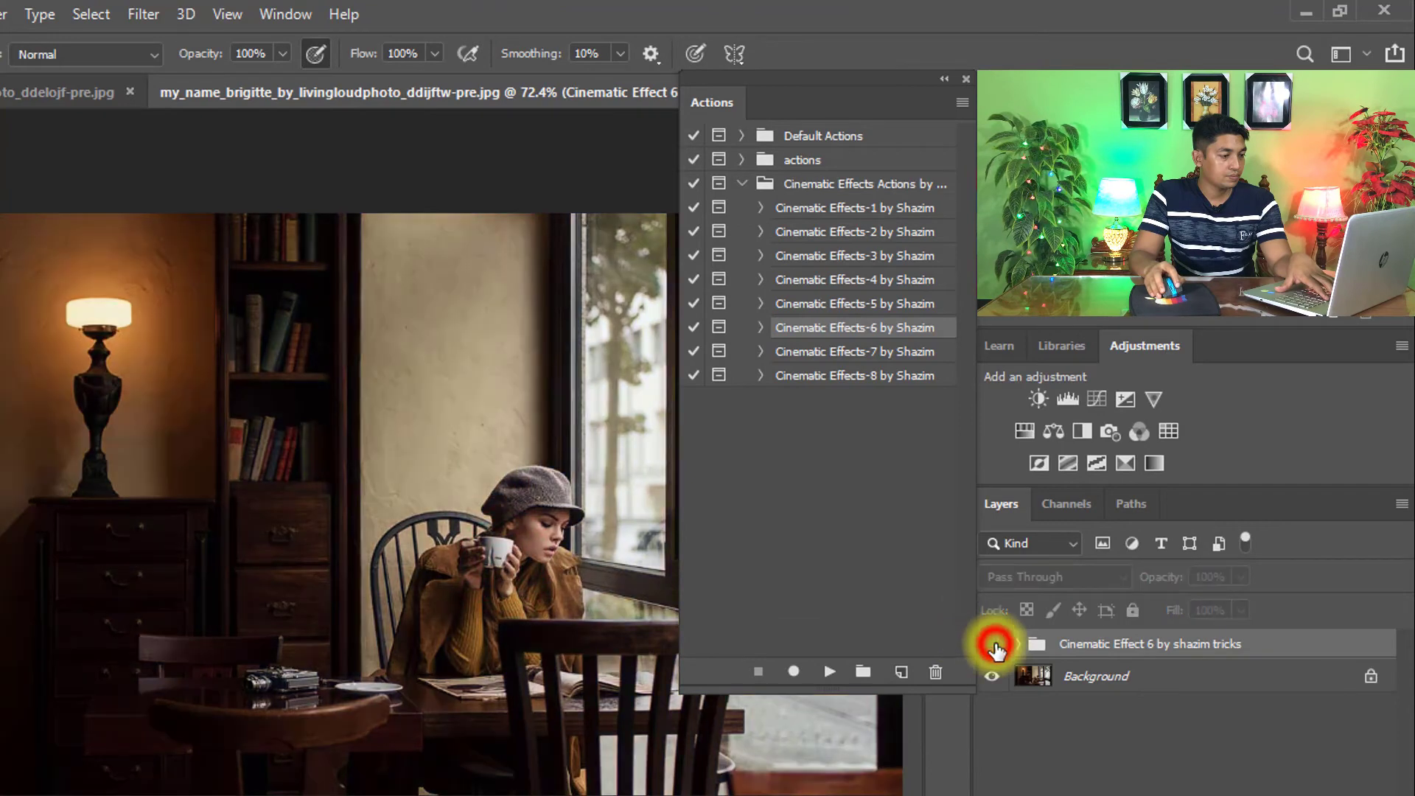
click(993, 645)
click(1068, 645)
key(Delete)
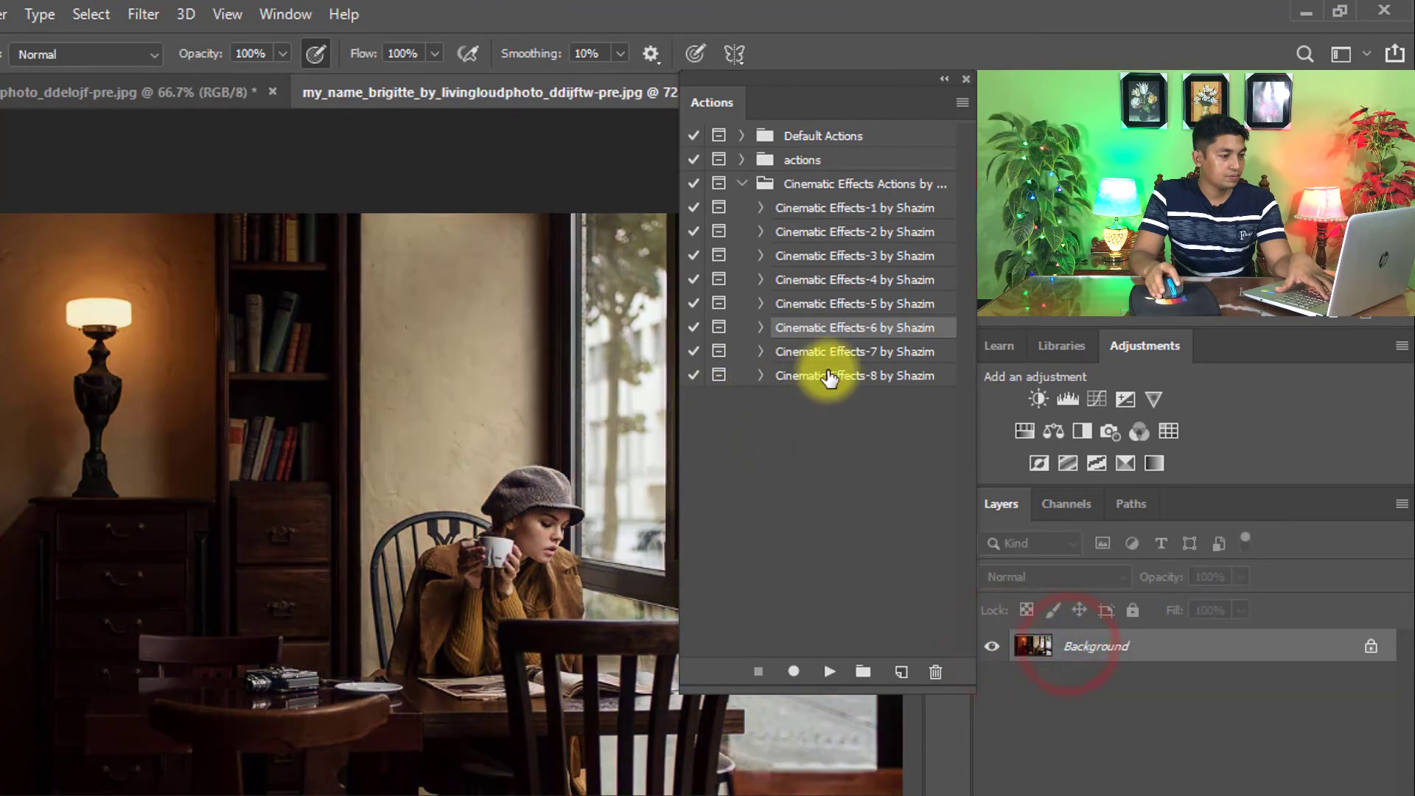
click(825, 352)
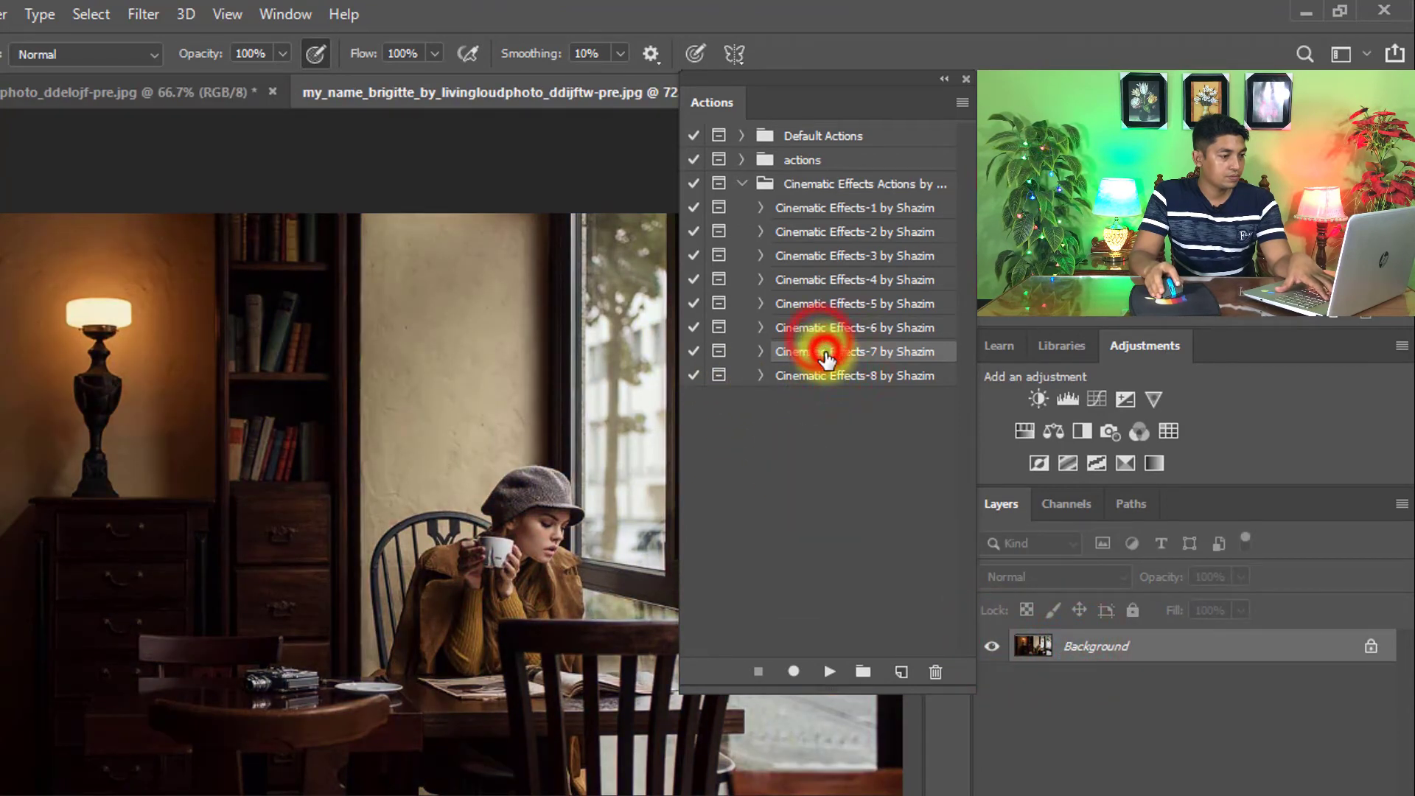
click(828, 671)
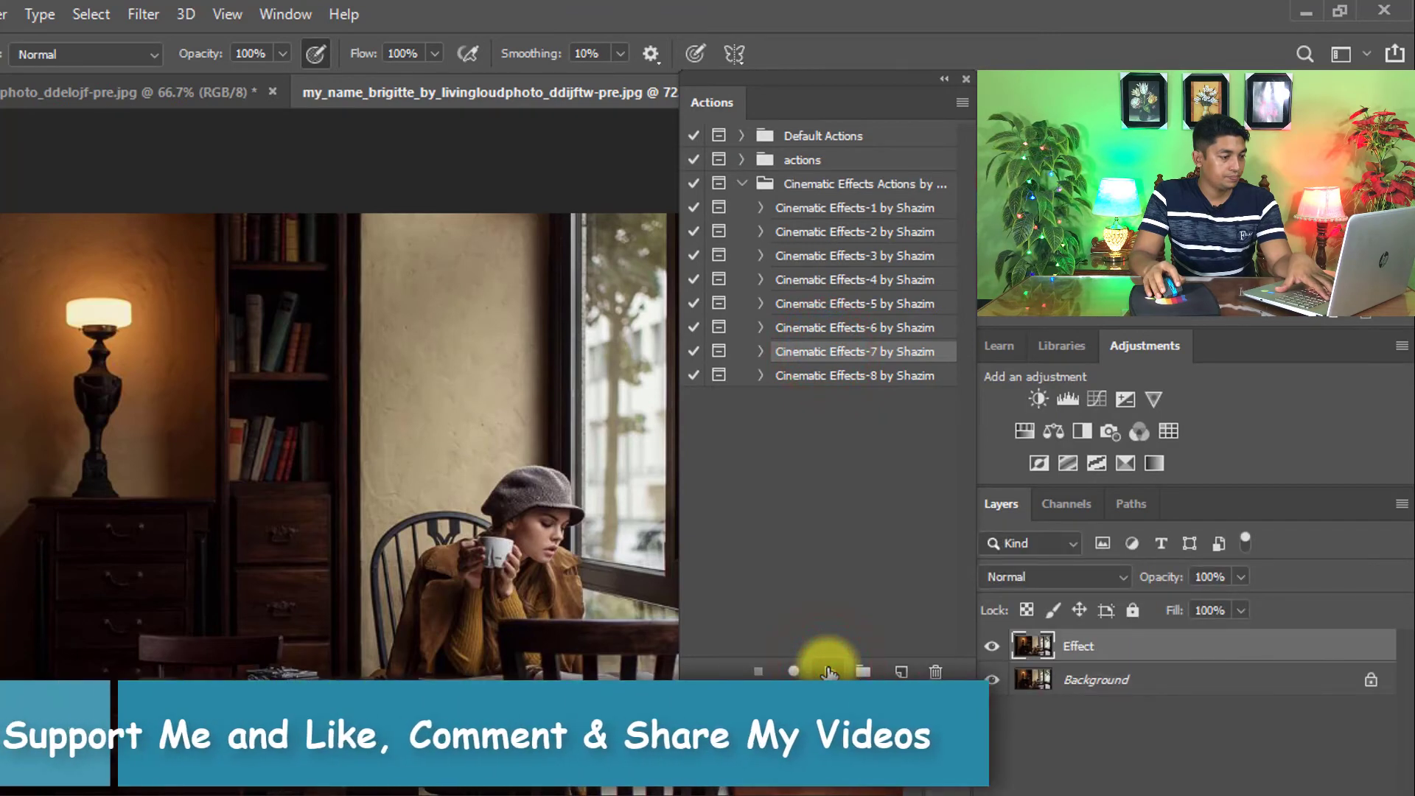
click(495, 568)
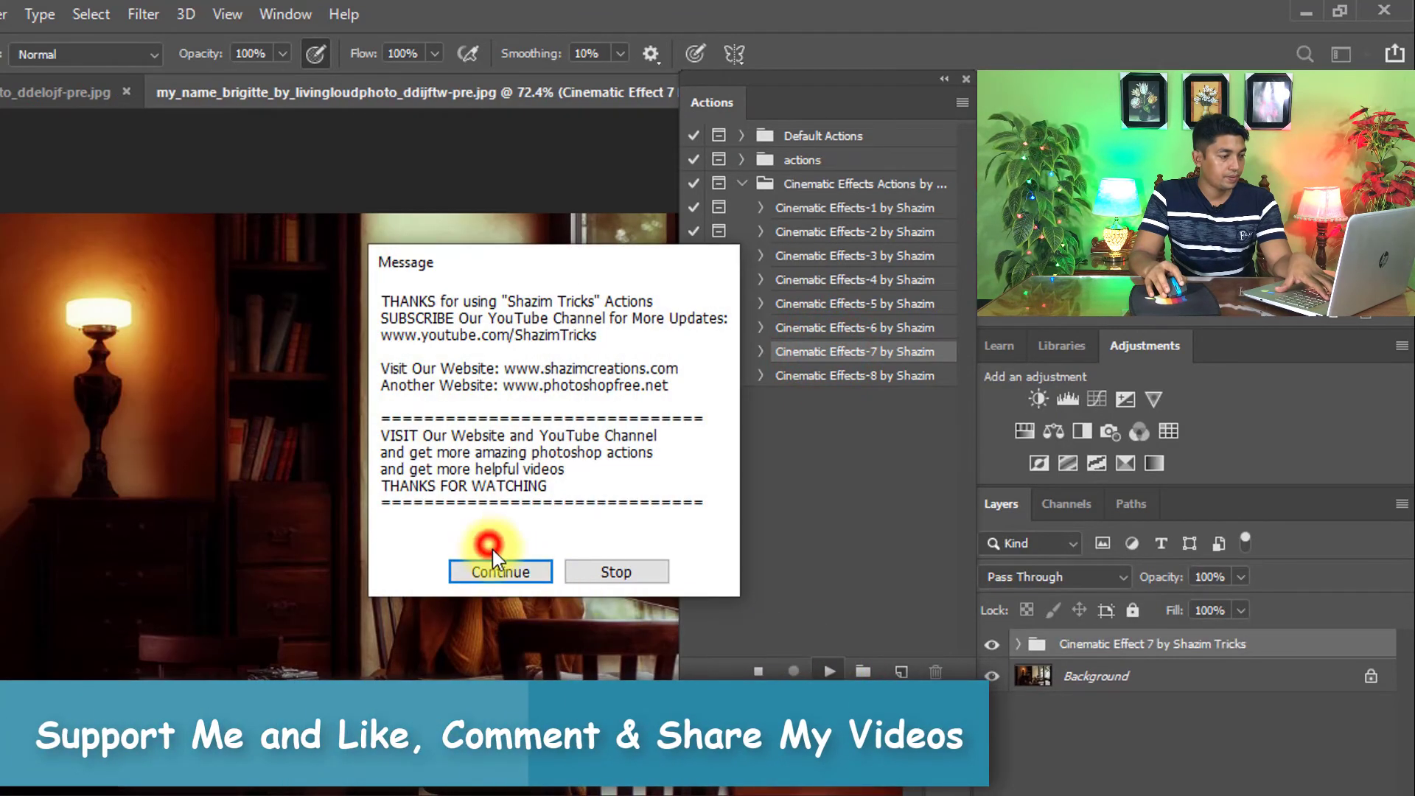
click(991, 645)
click(991, 645)
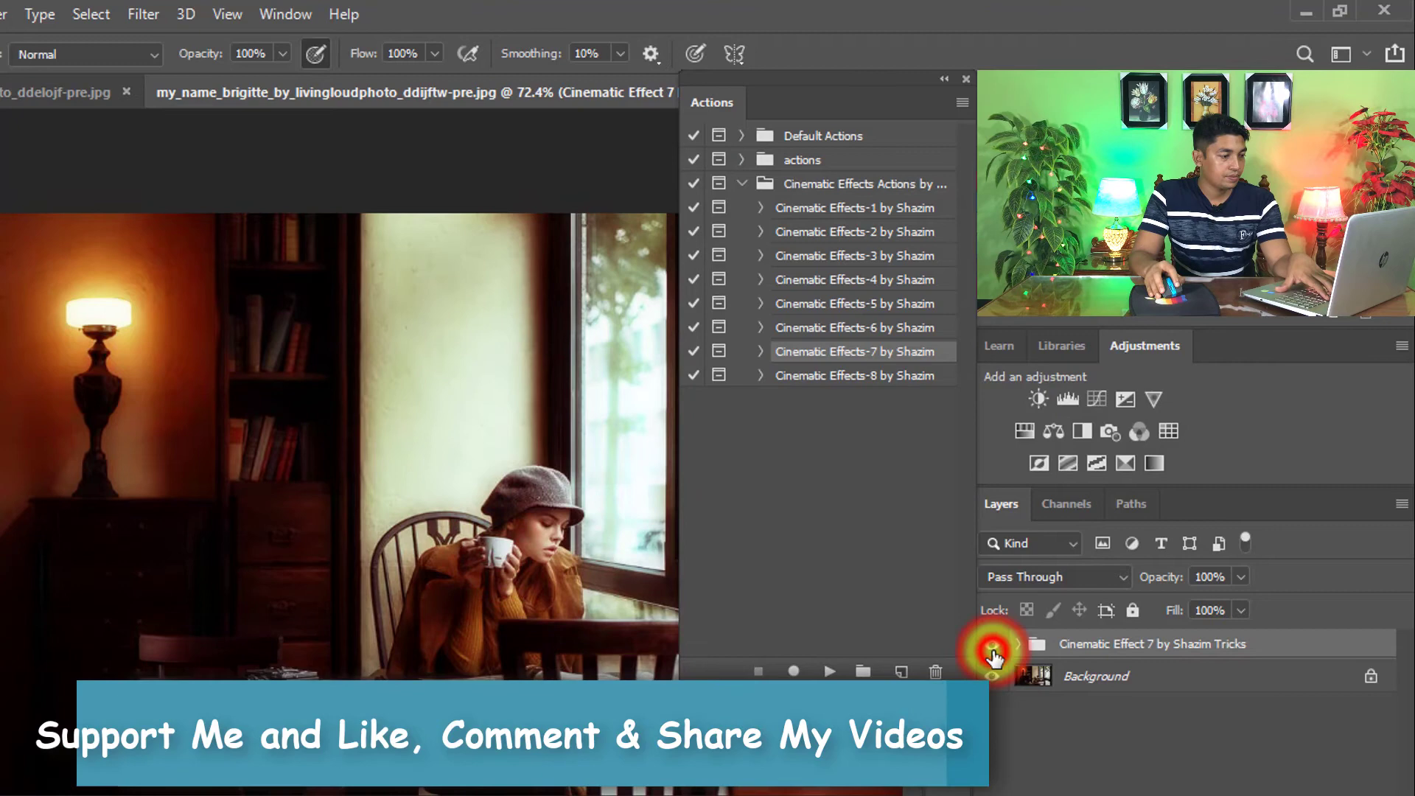
Replace the Cinematic Effect 7 group with Cinematic Effects-3 and lower its opacity to 89%.
key(Delete)
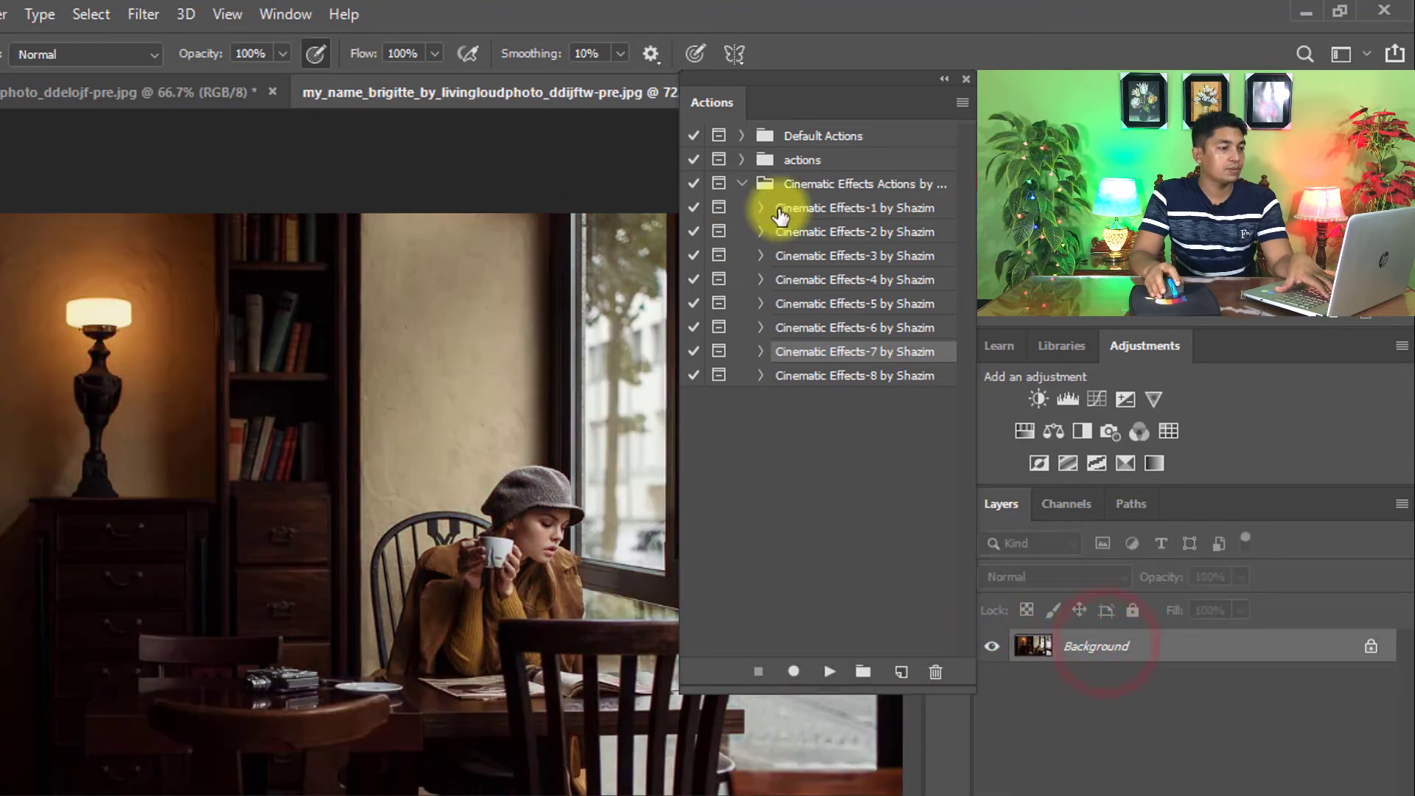
click(848, 232)
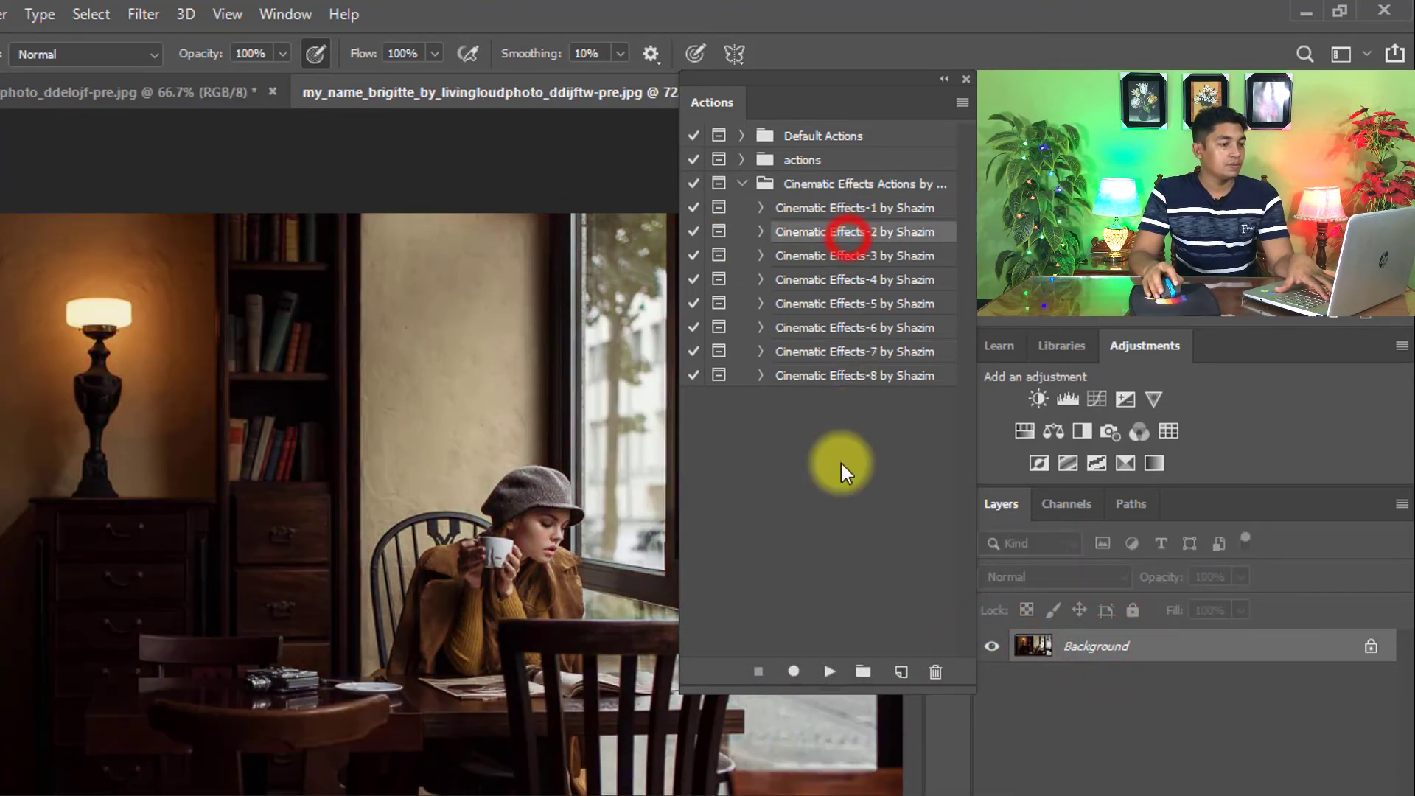
click(866, 255)
click(830, 672)
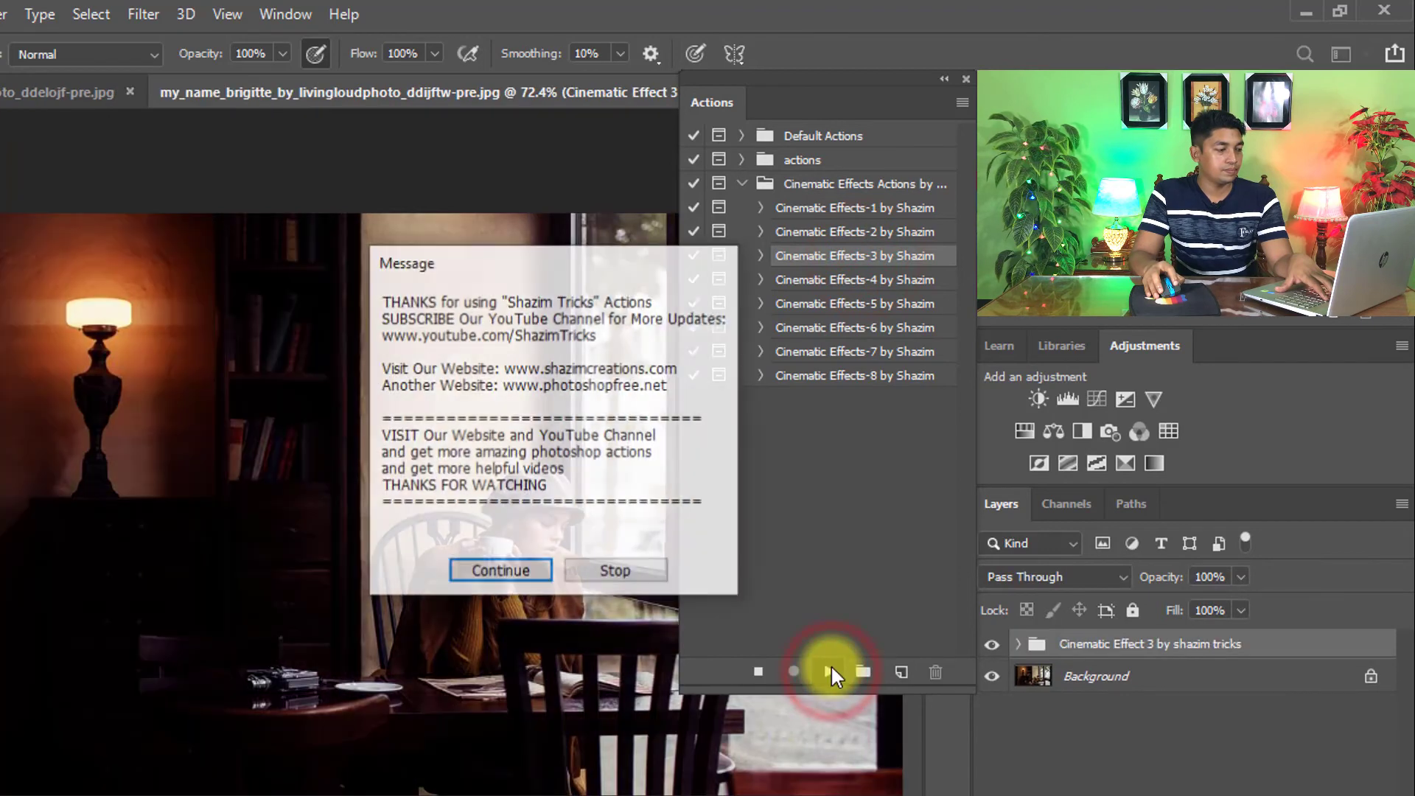
click(477, 560)
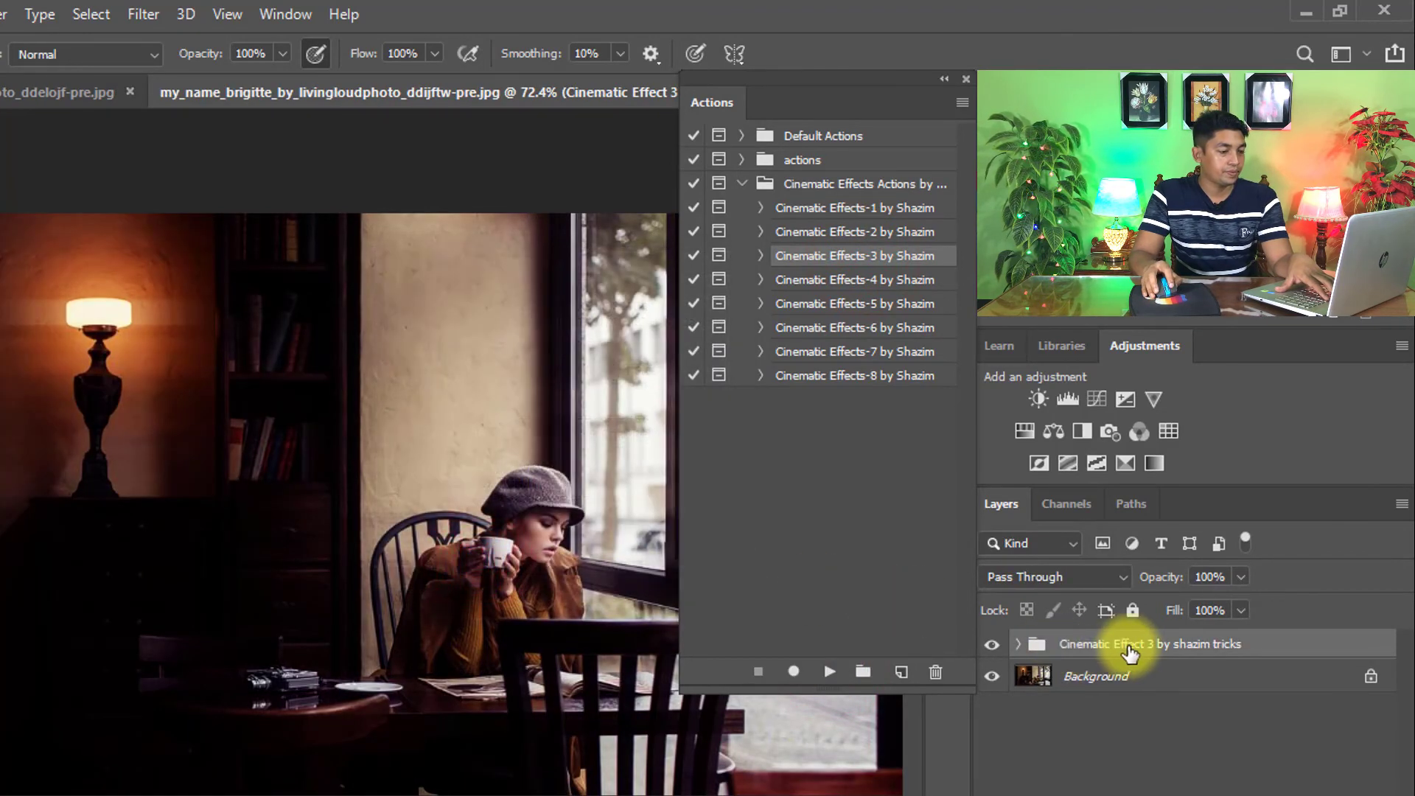
drag(1159, 577, 1151, 582)
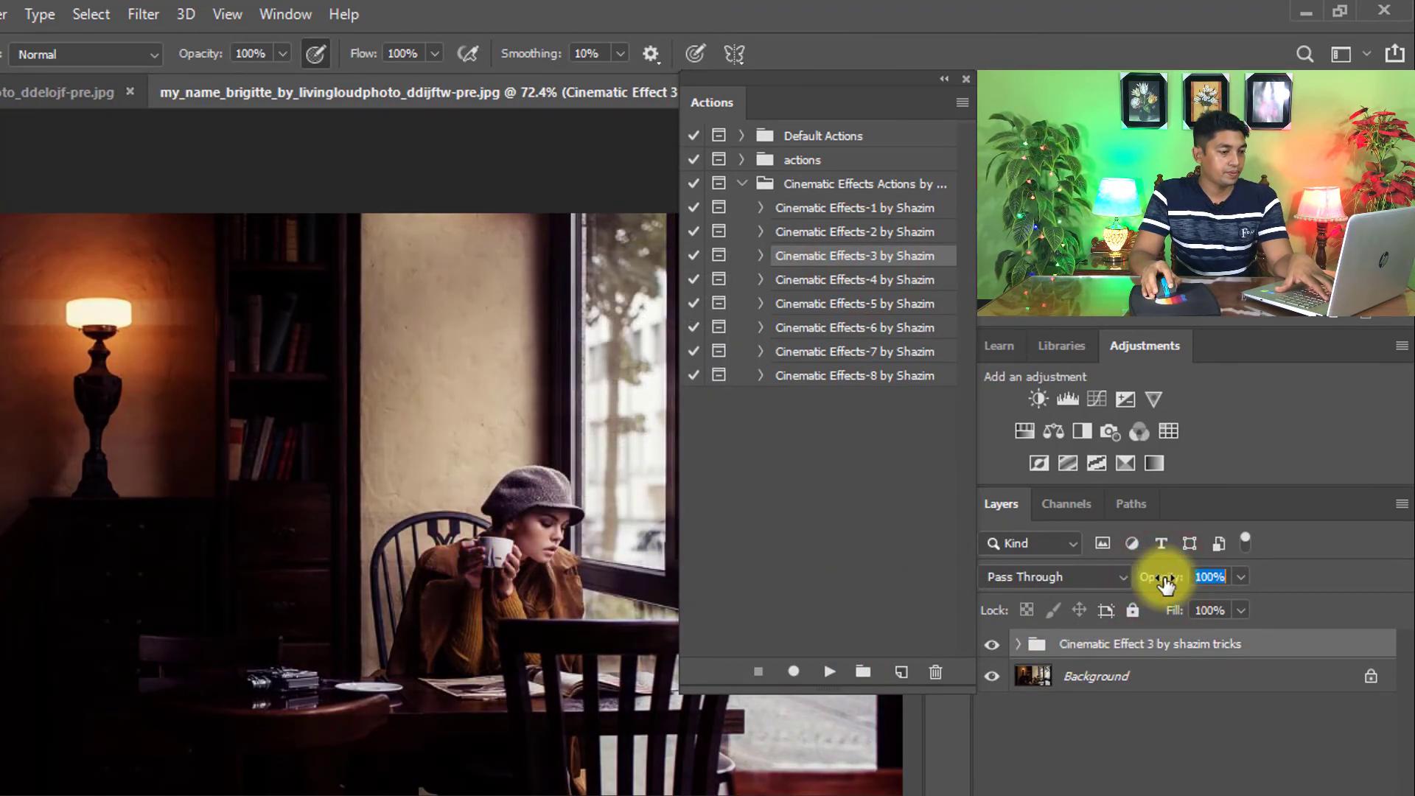